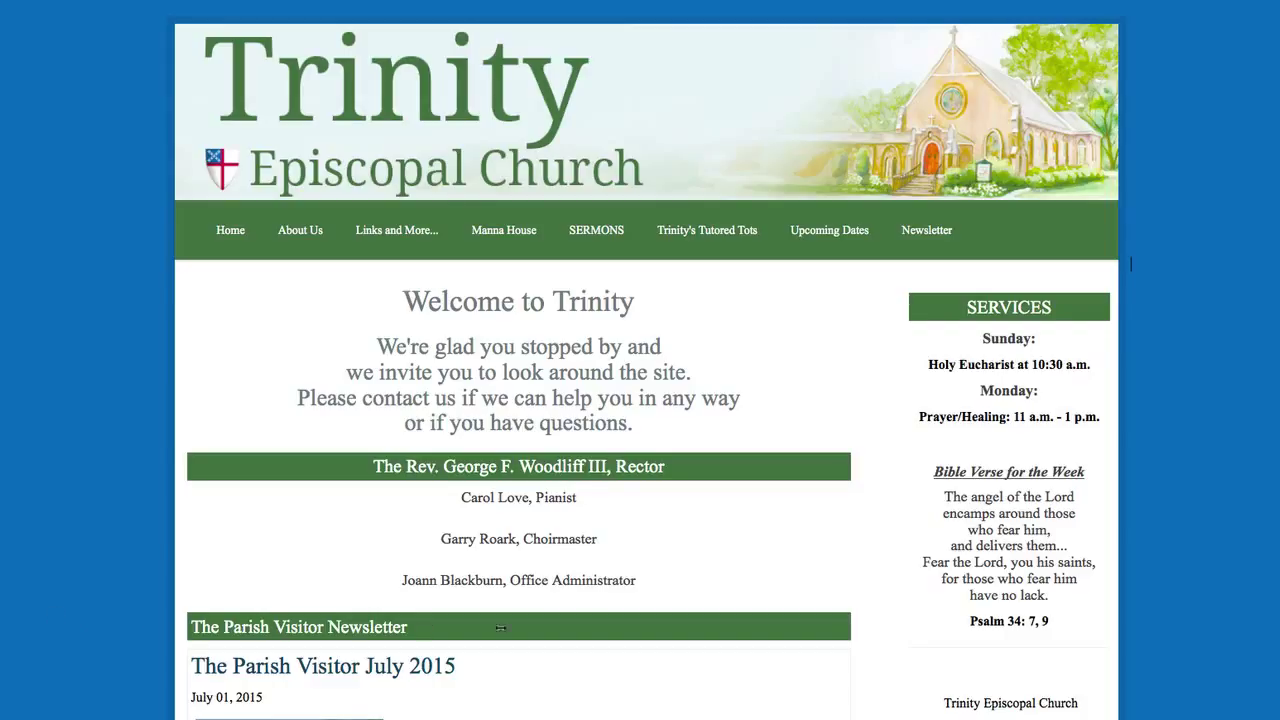
Highlight the Parish Visitor Newsletter heading on the church home page and view the July 2015 article beneath it
left_click_drag(438, 627, 187, 628)
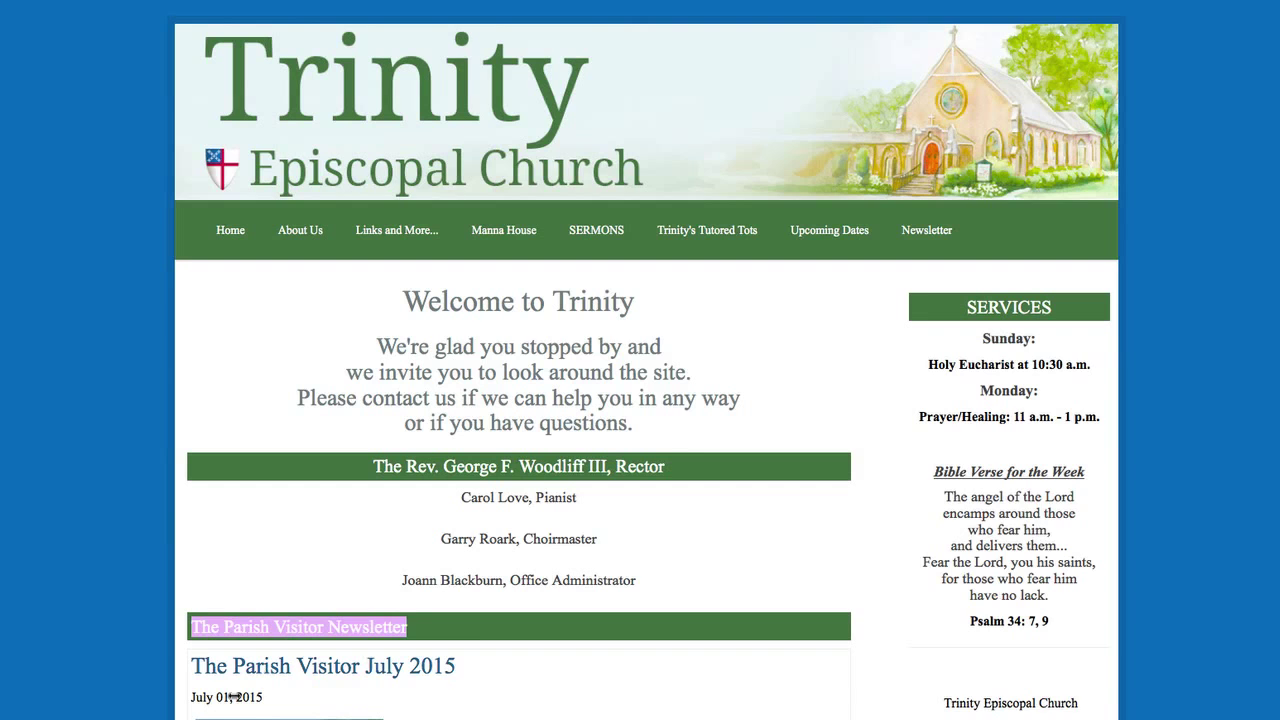
scroll(365, 694, "down", 2)
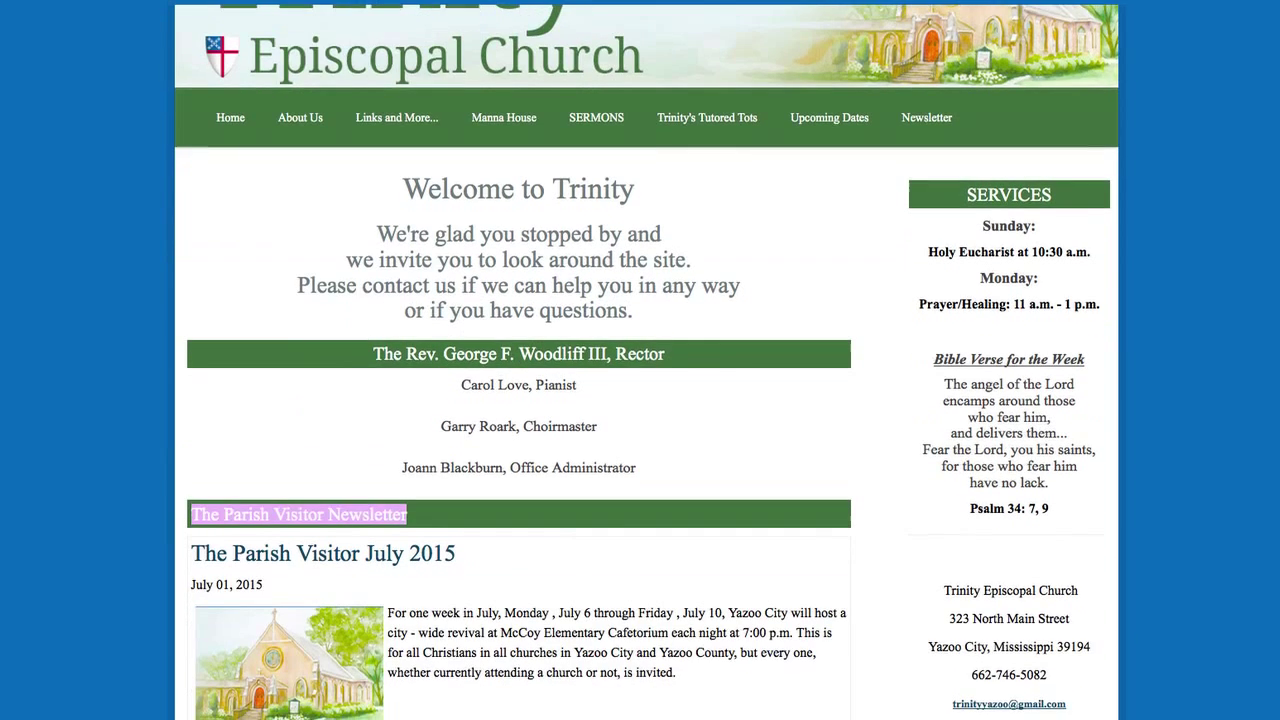
scroll(365, 694, "up", 2)
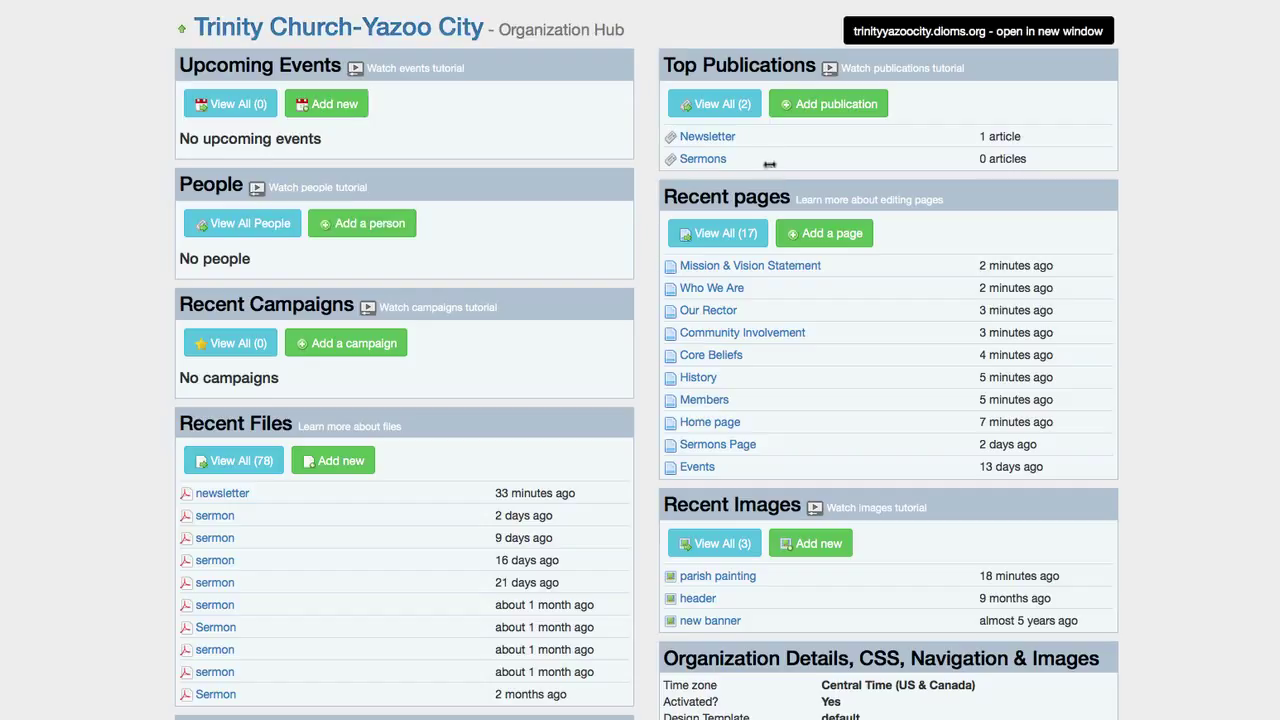
Start a new publication in the root folder "/" and include it in the navigation
left_click(819, 104)
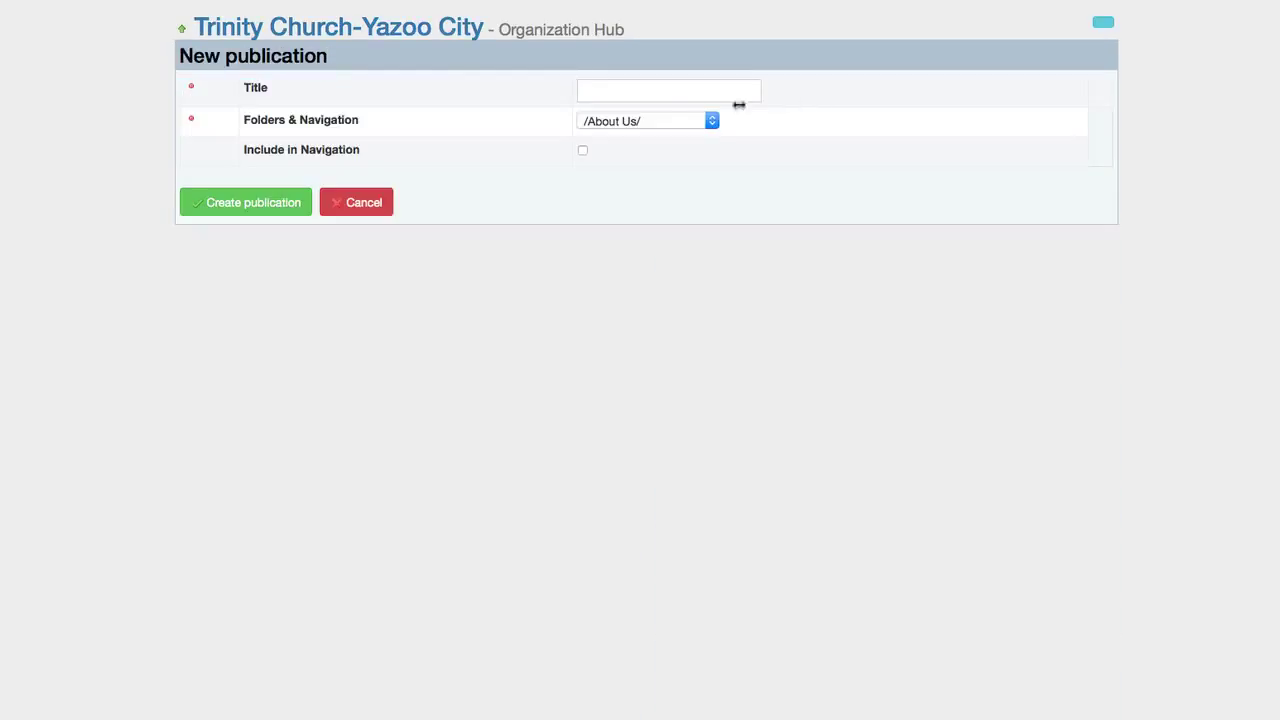
left_click(671, 118)
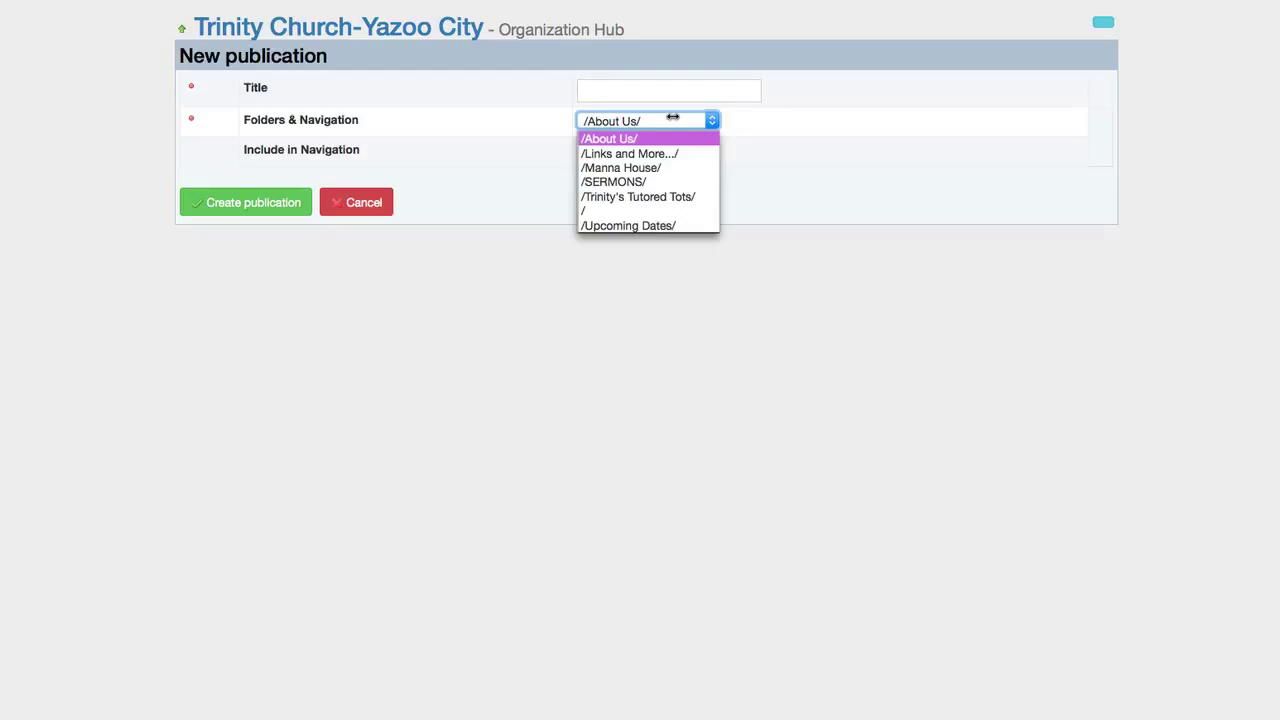
left_click(613, 210)
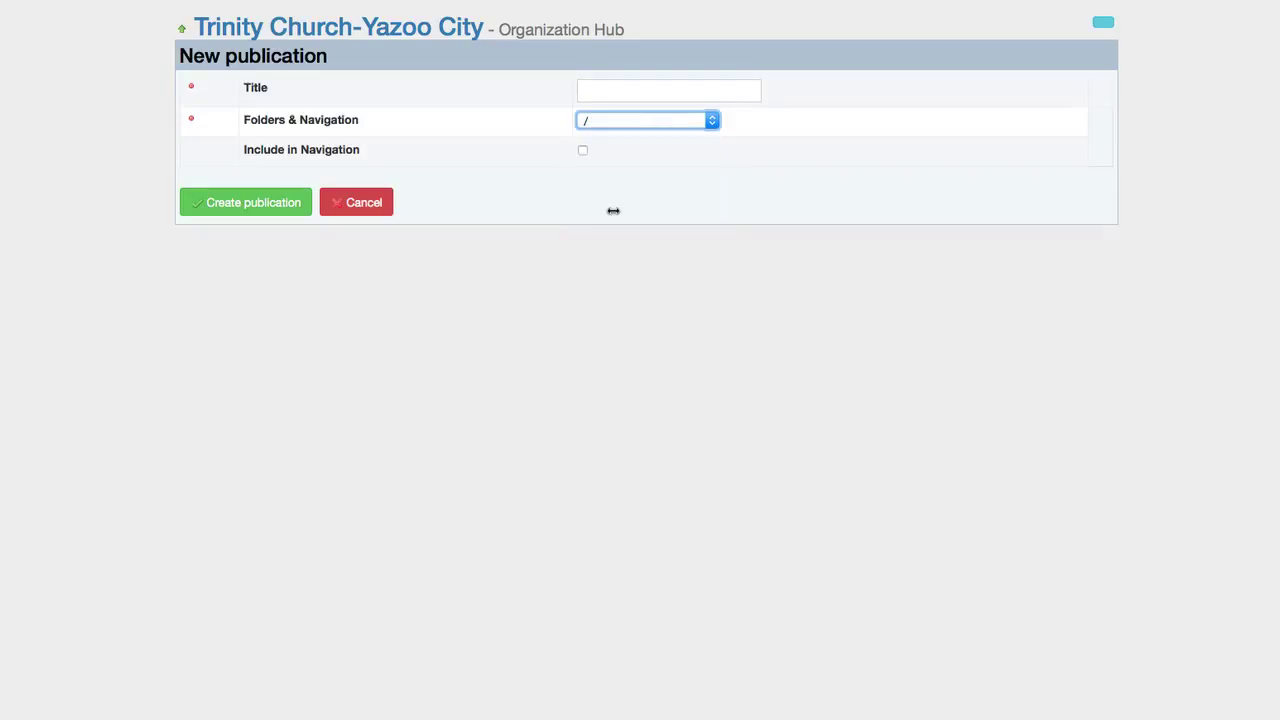
left_click(649, 120)
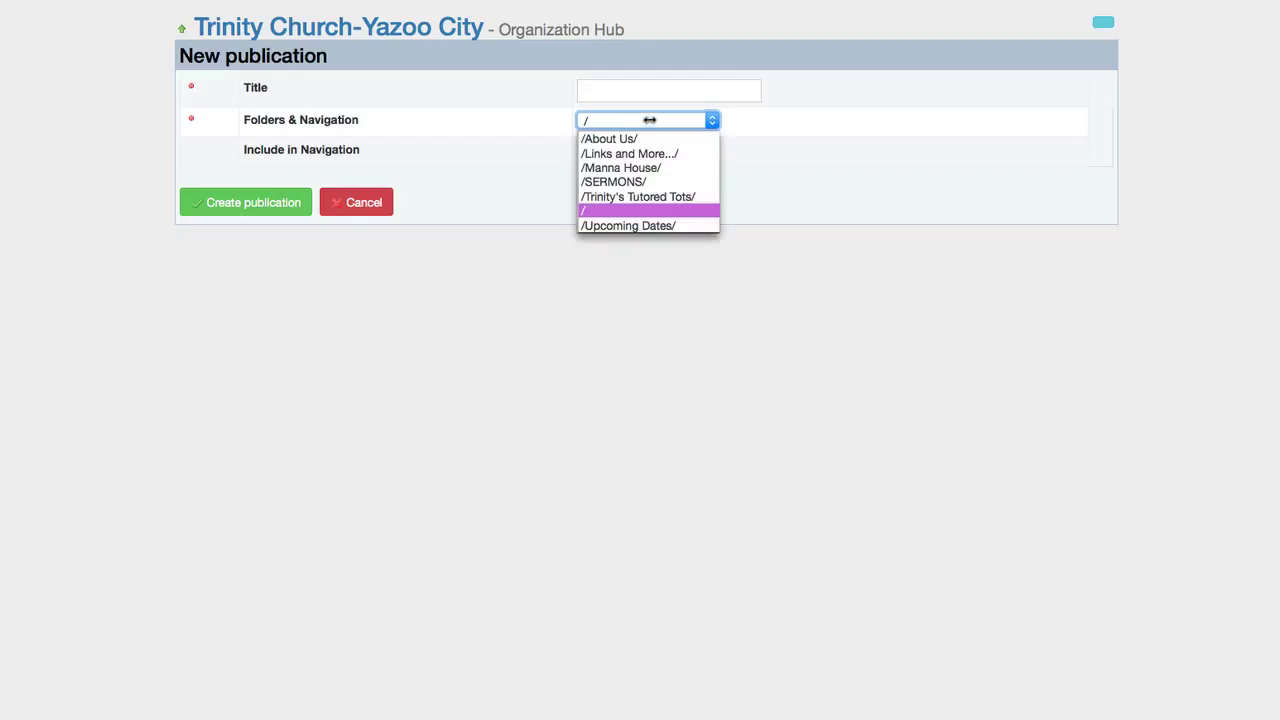
left_click(632, 210)
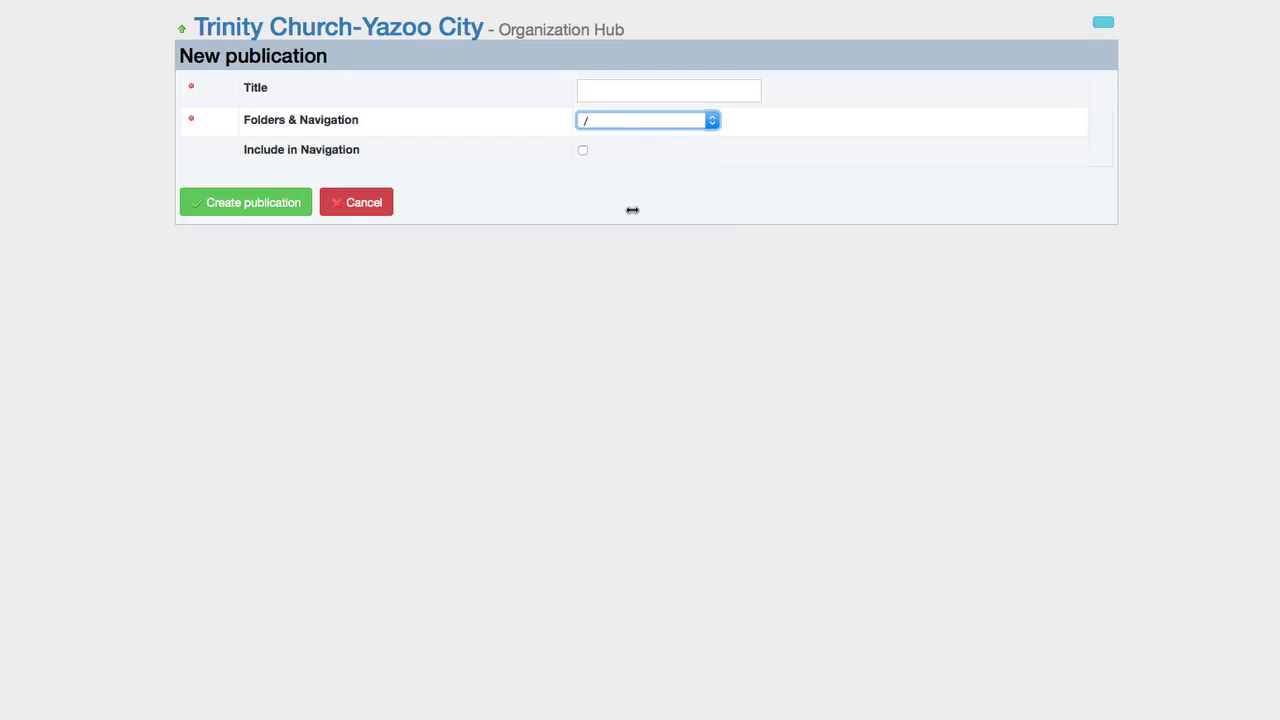
left_click(582, 150)
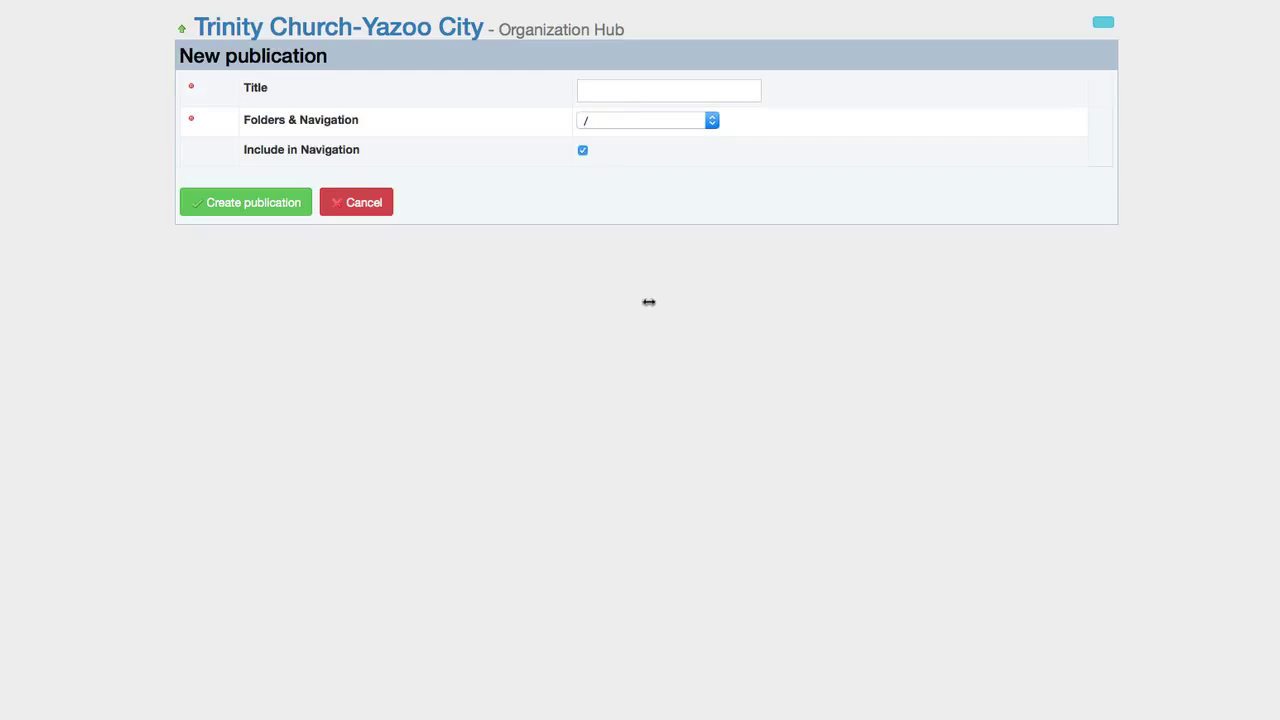
left_click(627, 92)
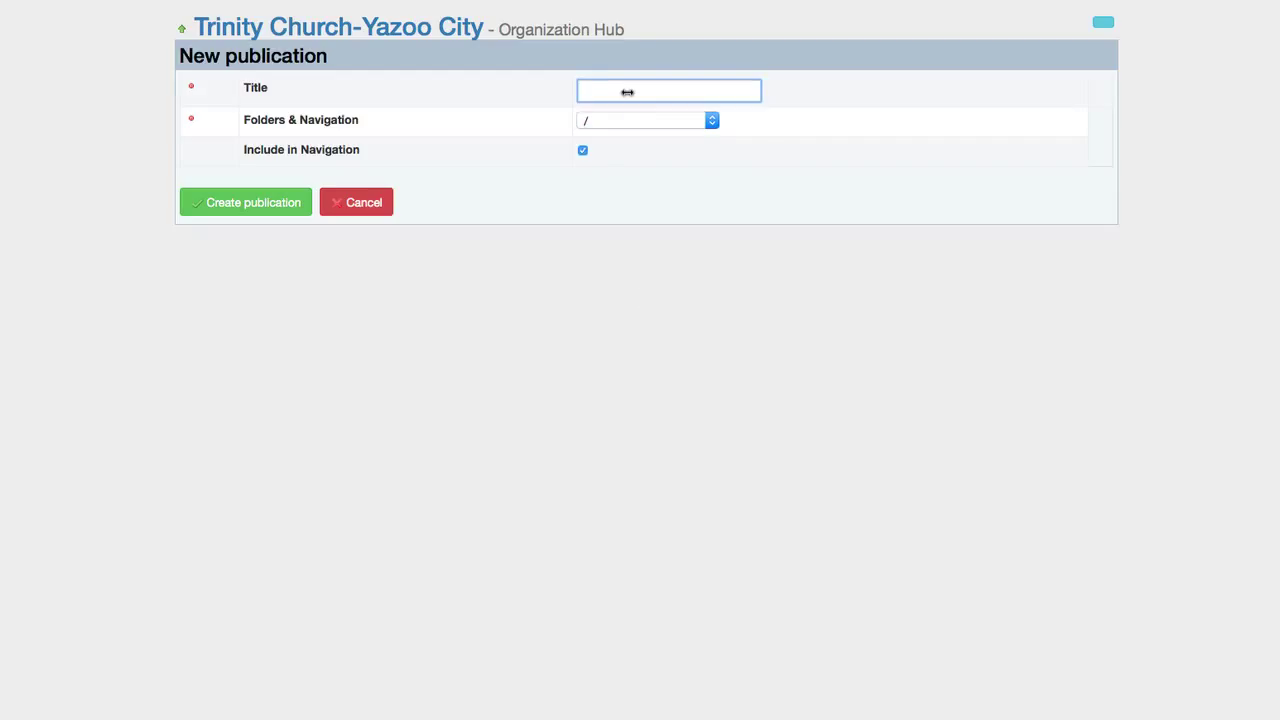
type("Patrich")
key("BackSpace")
key("BackSpace")
type("sh")
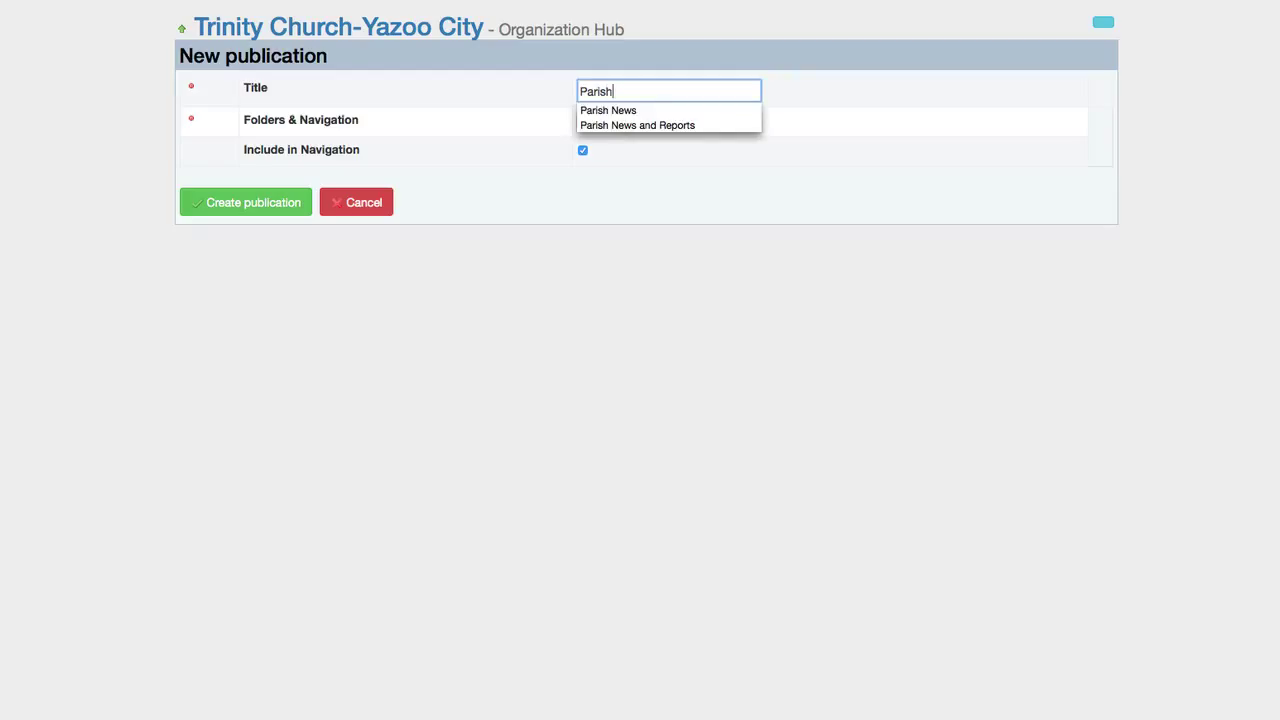
key("Down")
key("Down")
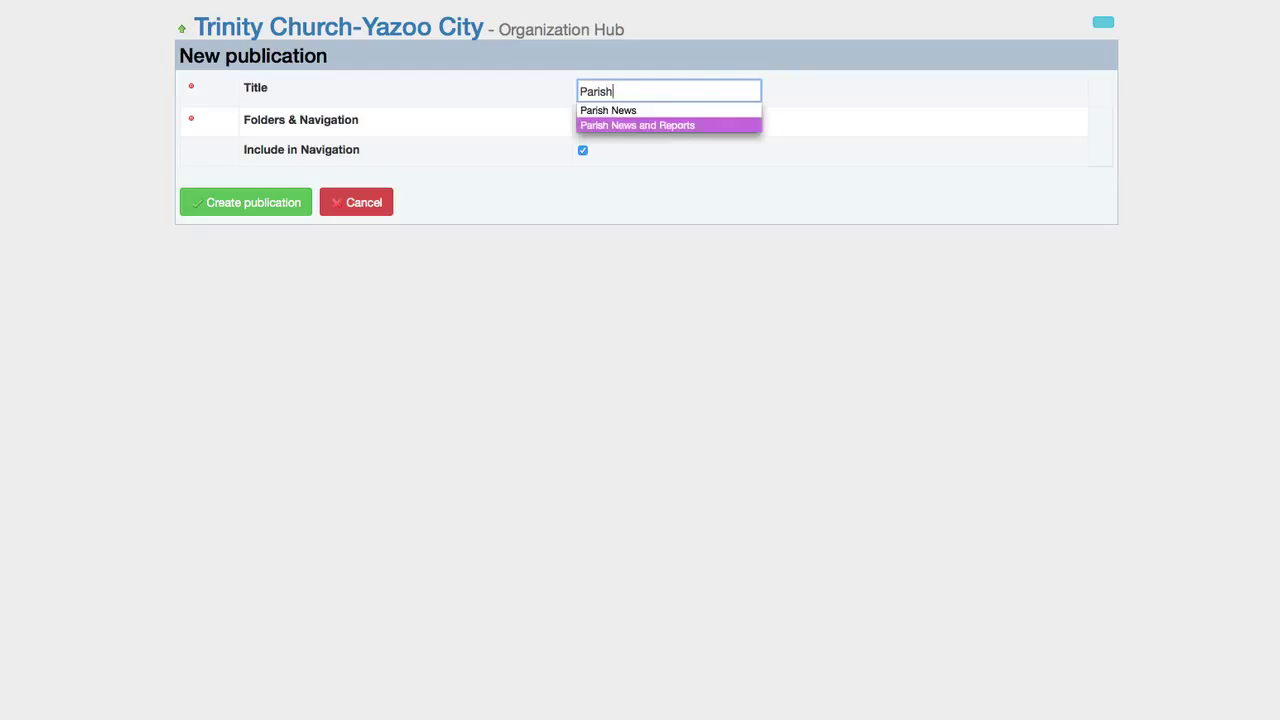
key("BackSpace")
key("BackSpace")
key("BackSpace")
key("BackSpace")
key("BackSpace")
key("BackSpace")
Title the publication "The Parish Visitor Newsletter" and create it
type("The")
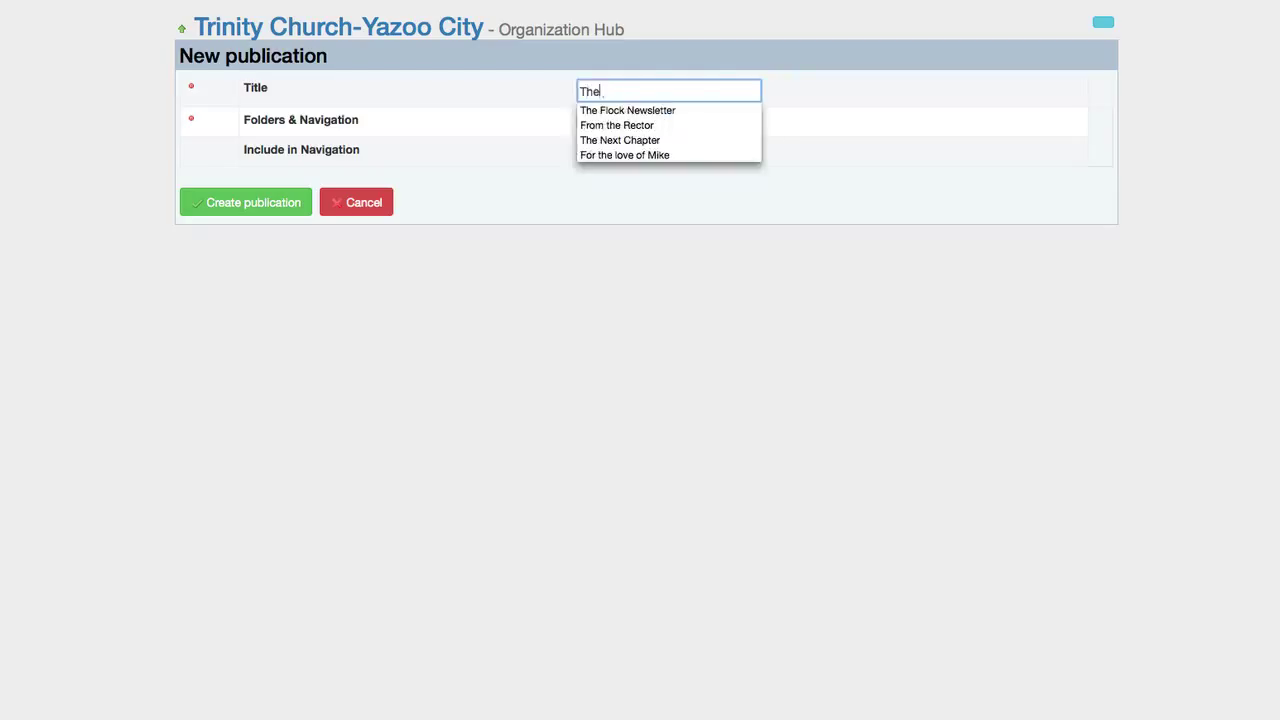
type(" Parish Visitor ")
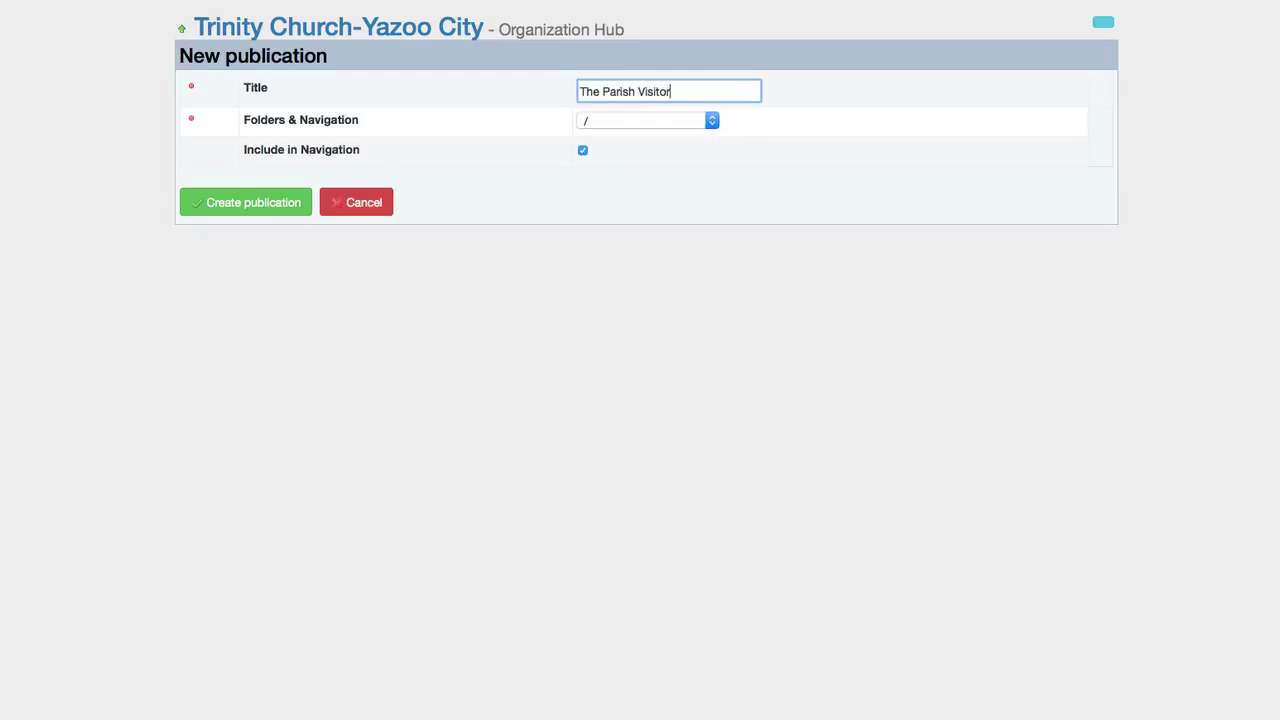
type("Newsletter")
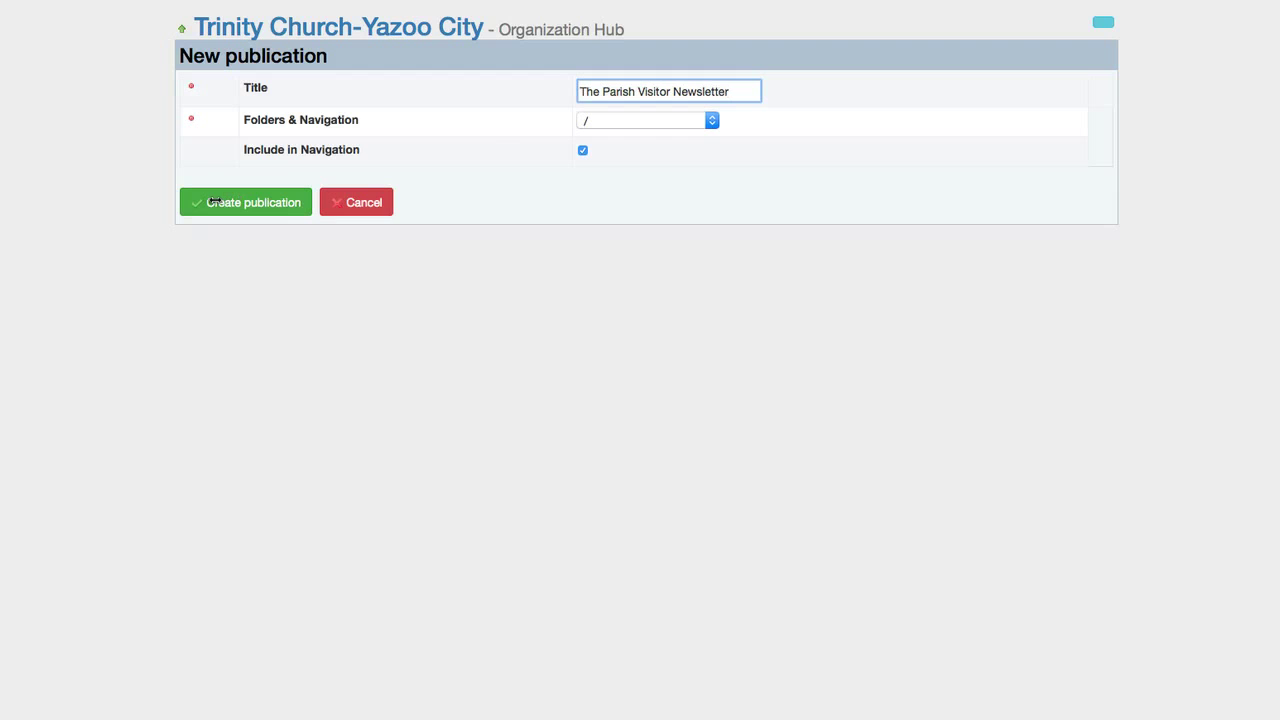
left_click(215, 201)
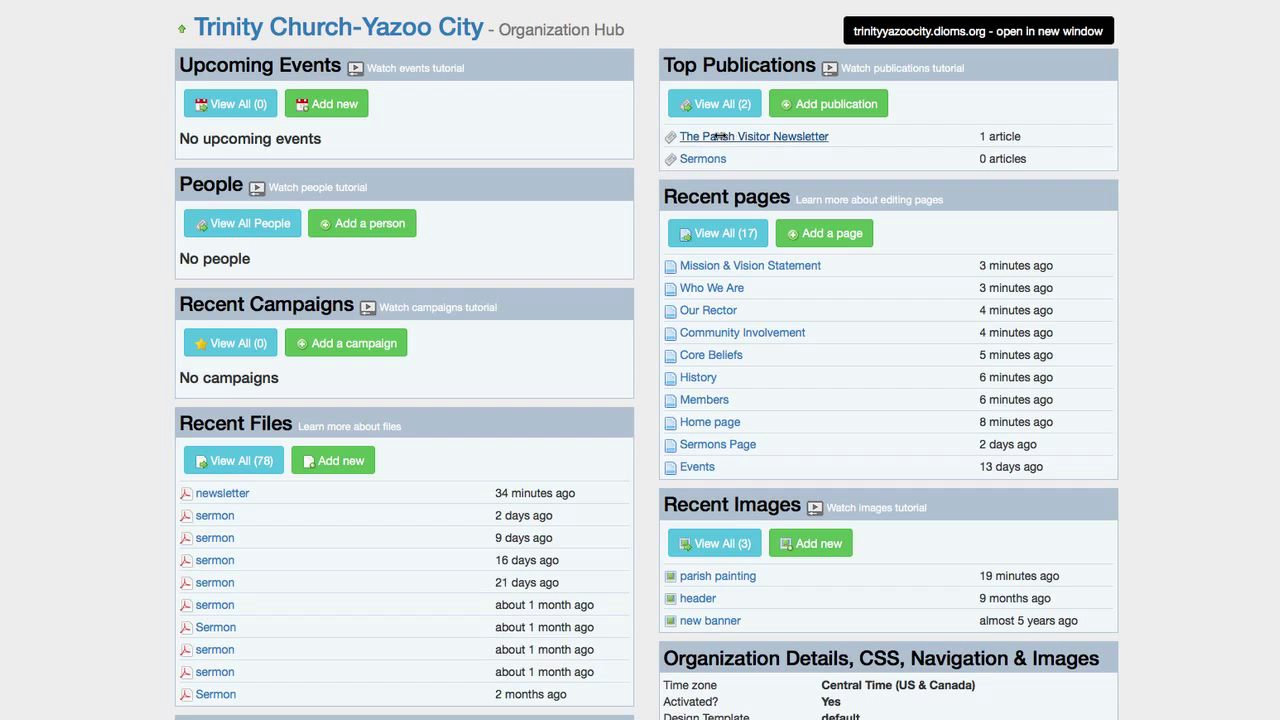
Open the article The Parish Visitor July 2015 in The Parish Visitor Newsletter publication and look through the newsletter PDF
left_click(768, 137)
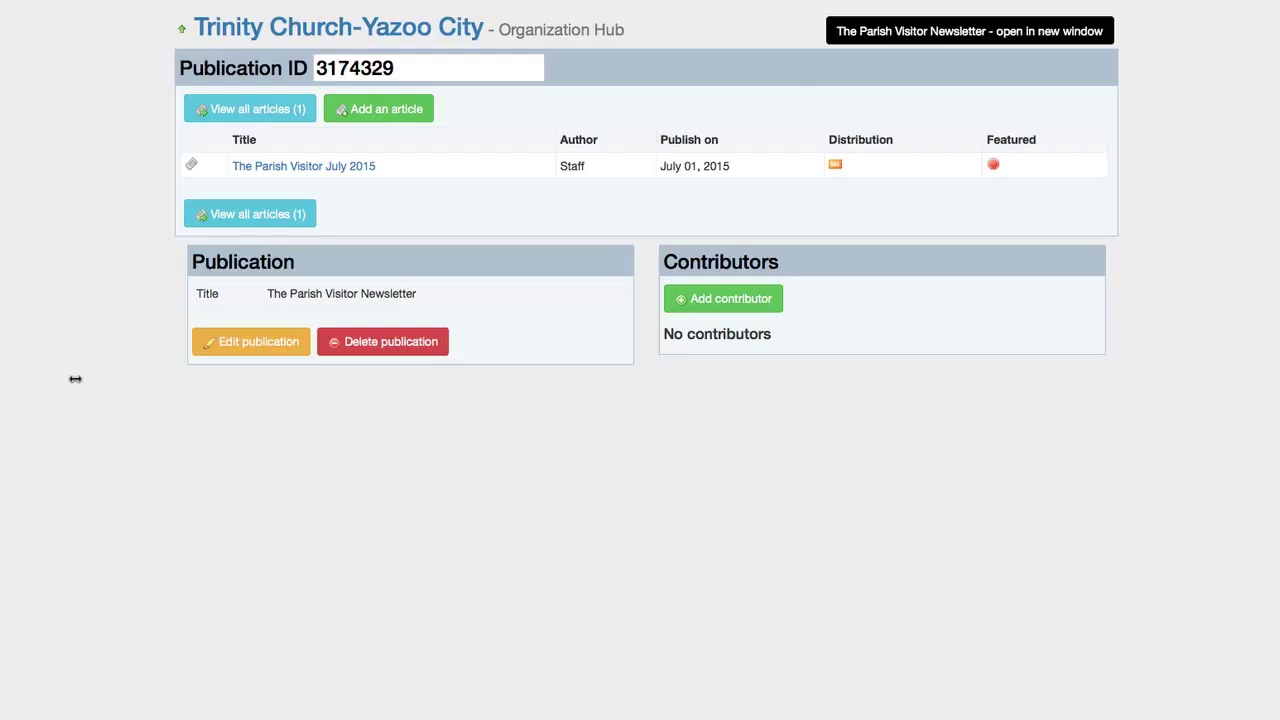
left_click(304, 167)
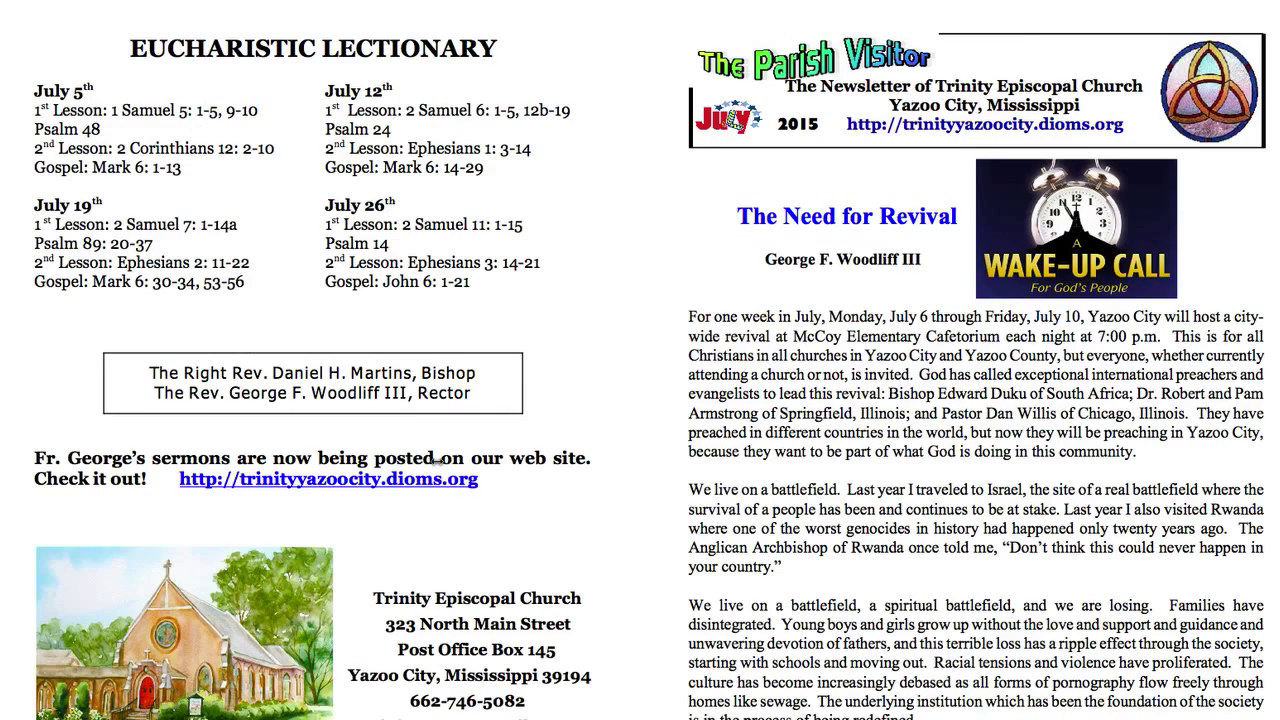
scroll(437, 460, "down", 10)
scroll(437, 461, "up", 7)
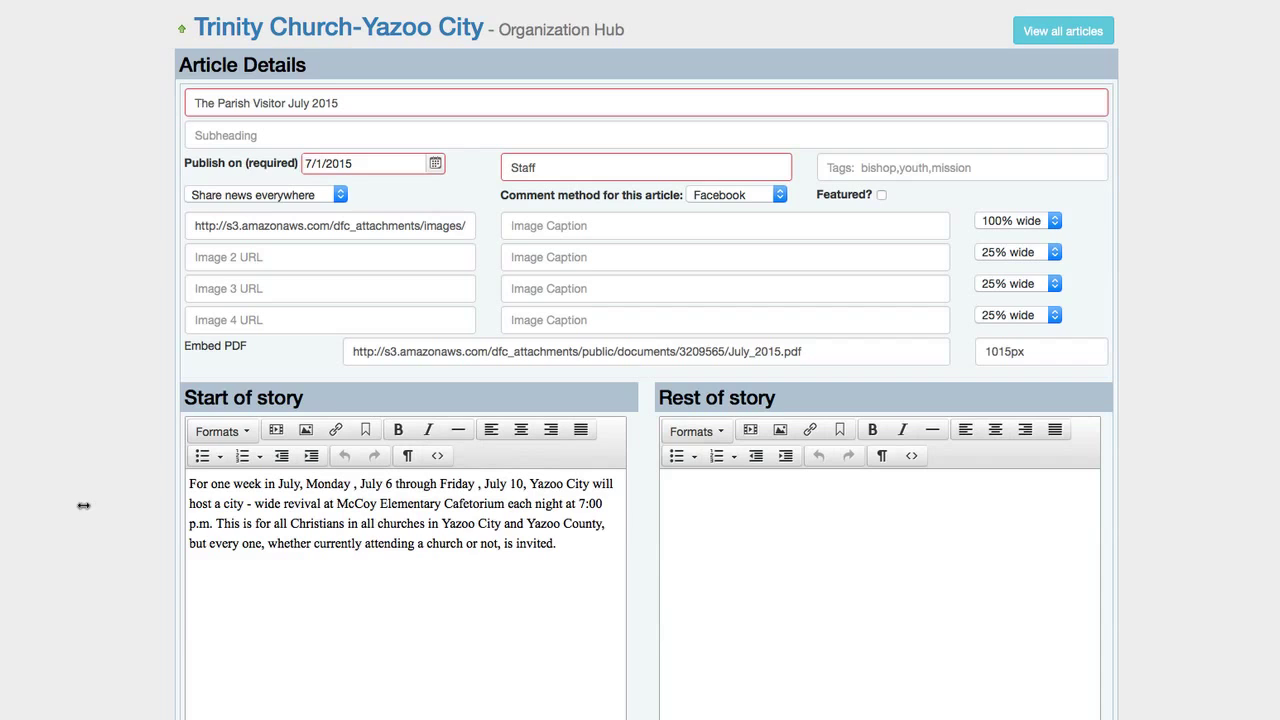
Start a new file upload from the article's Recent Files section and choose the 1.15.15 PM screenshot from the Desktop
scroll(84, 506, "down", 5)
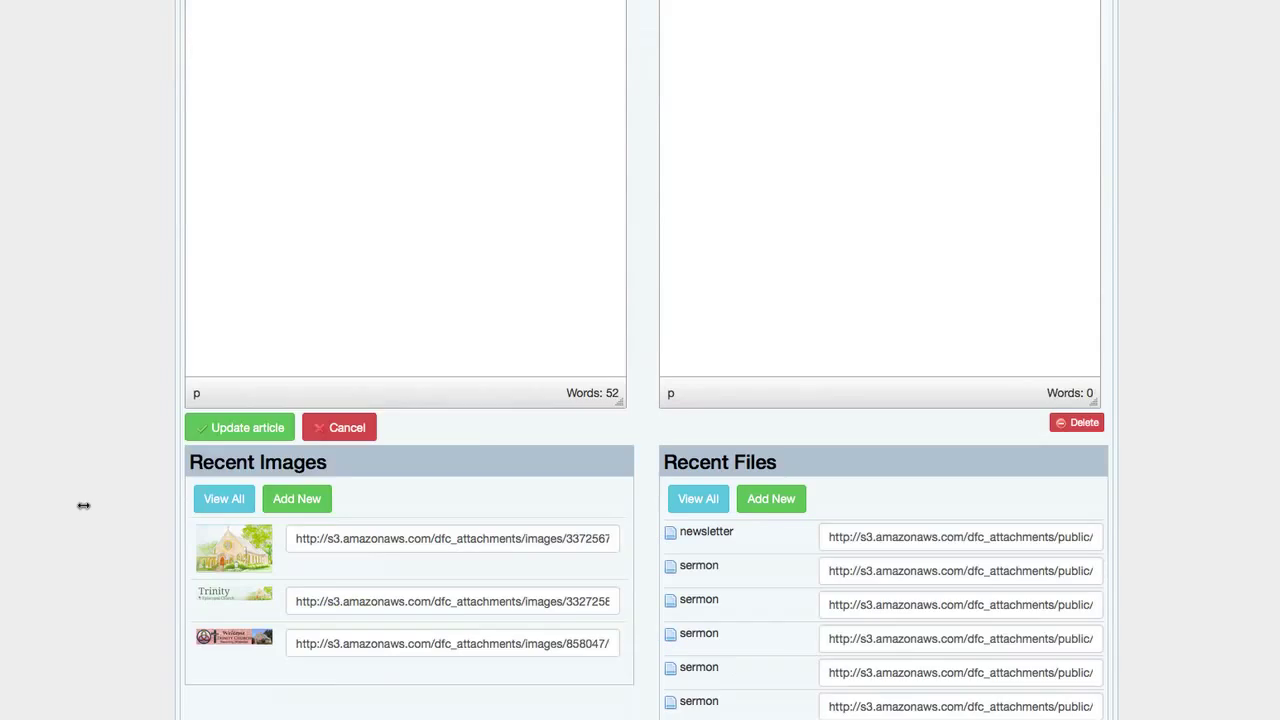
scroll(84, 506, "down", 1)
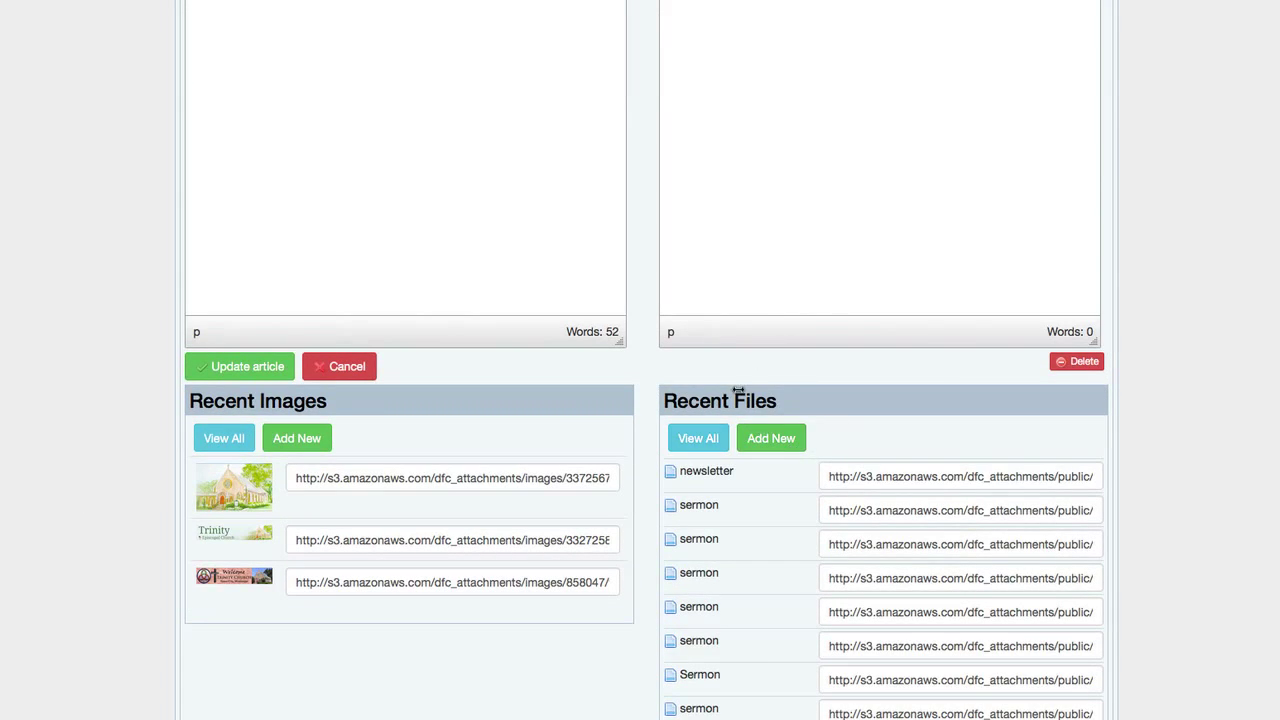
left_click(770, 438)
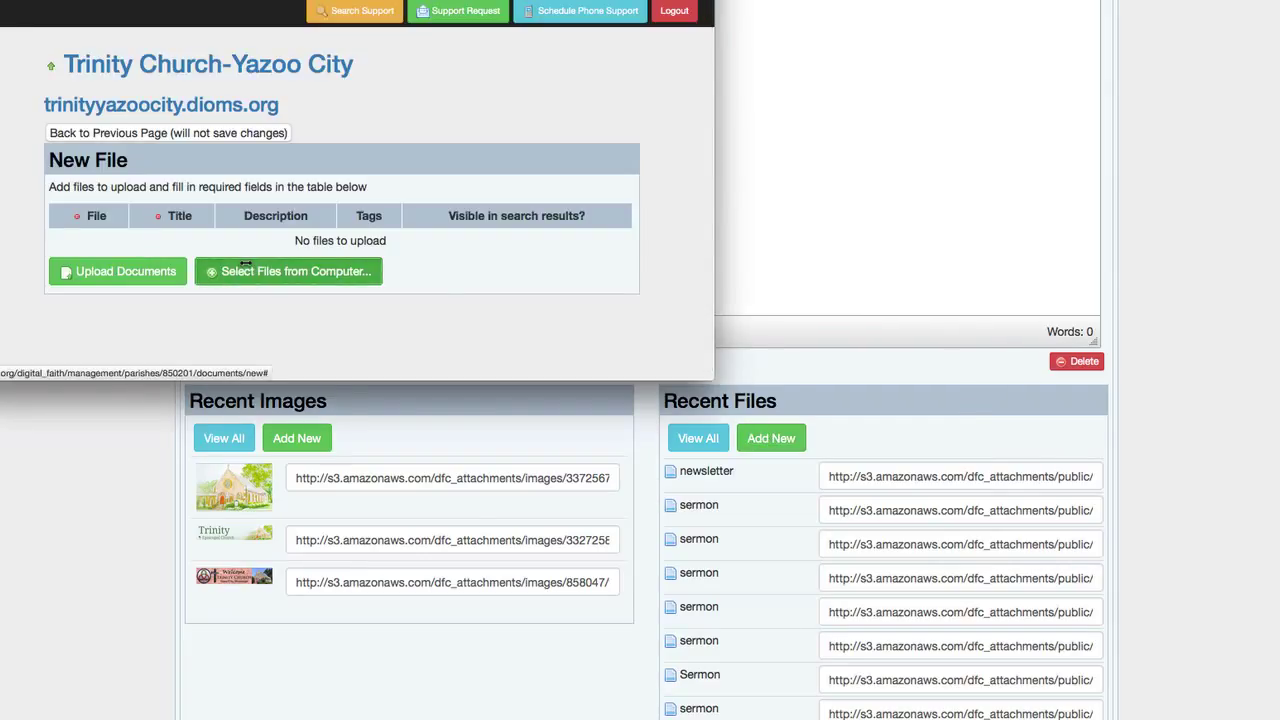
left_click(245, 265)
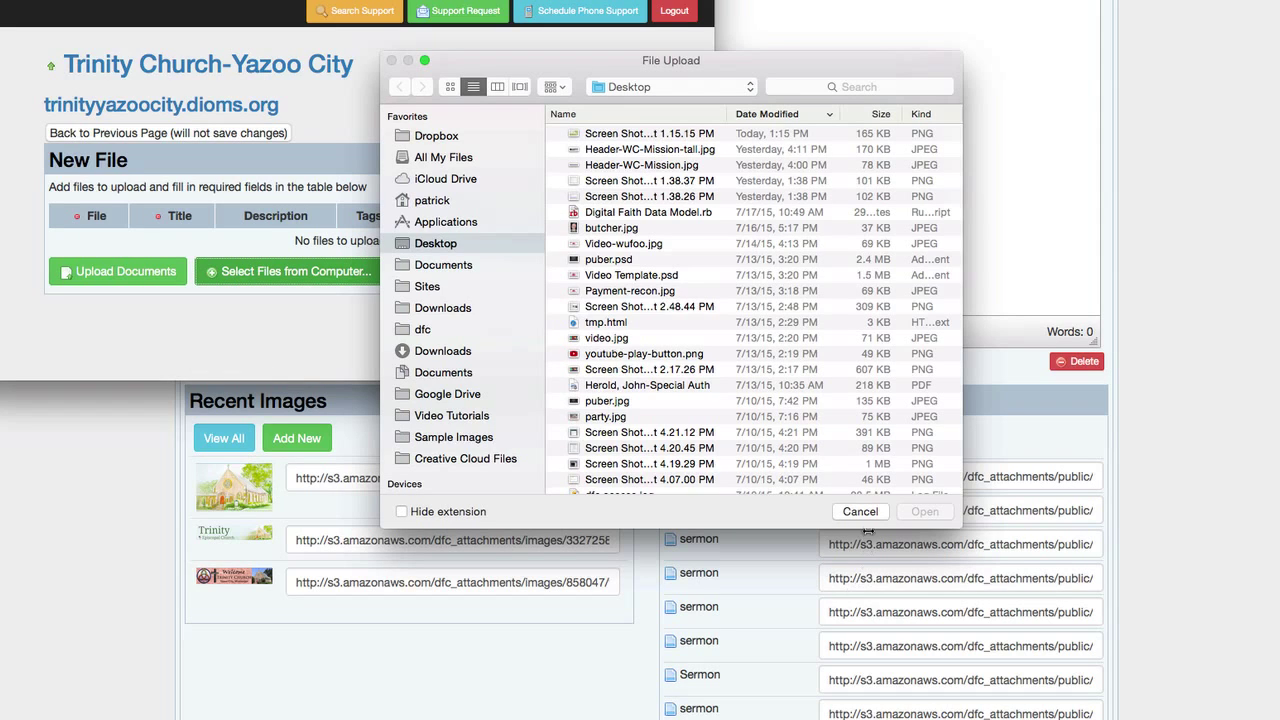
left_click(634, 137)
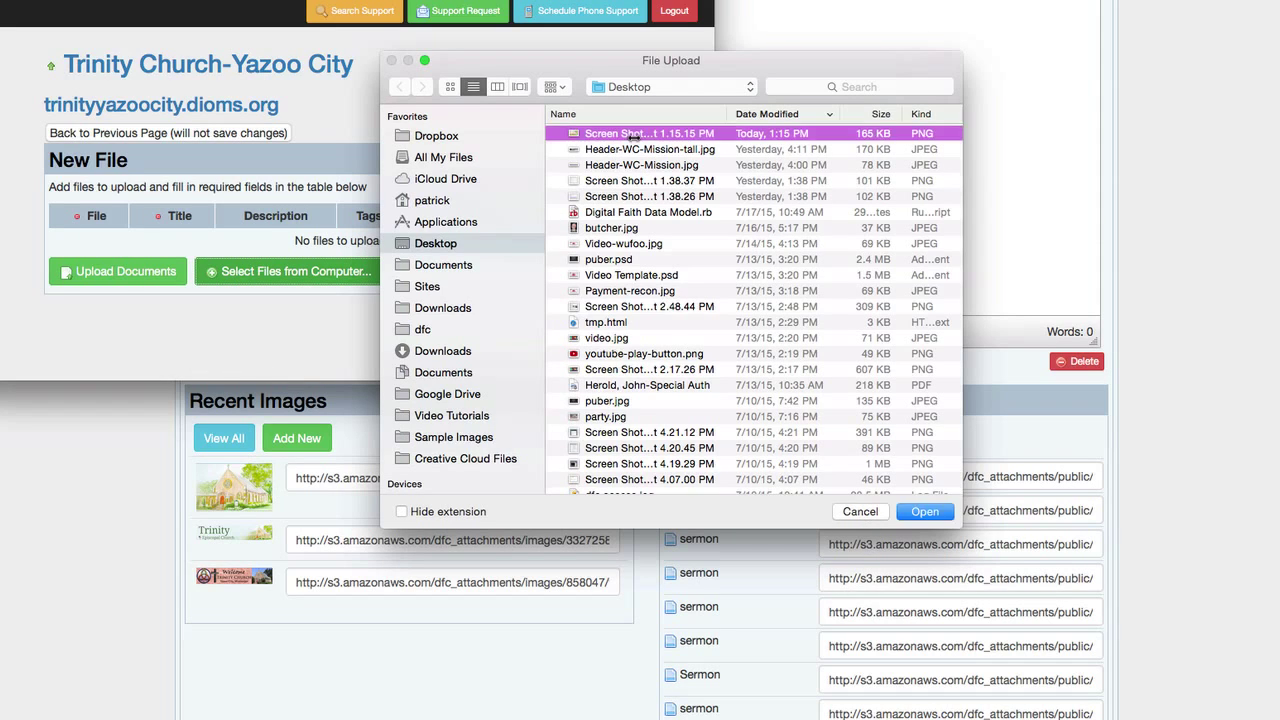
double_click(634, 137)
Title the new file "Parish Vistor July 2015" and upload it
left_click(268, 265)
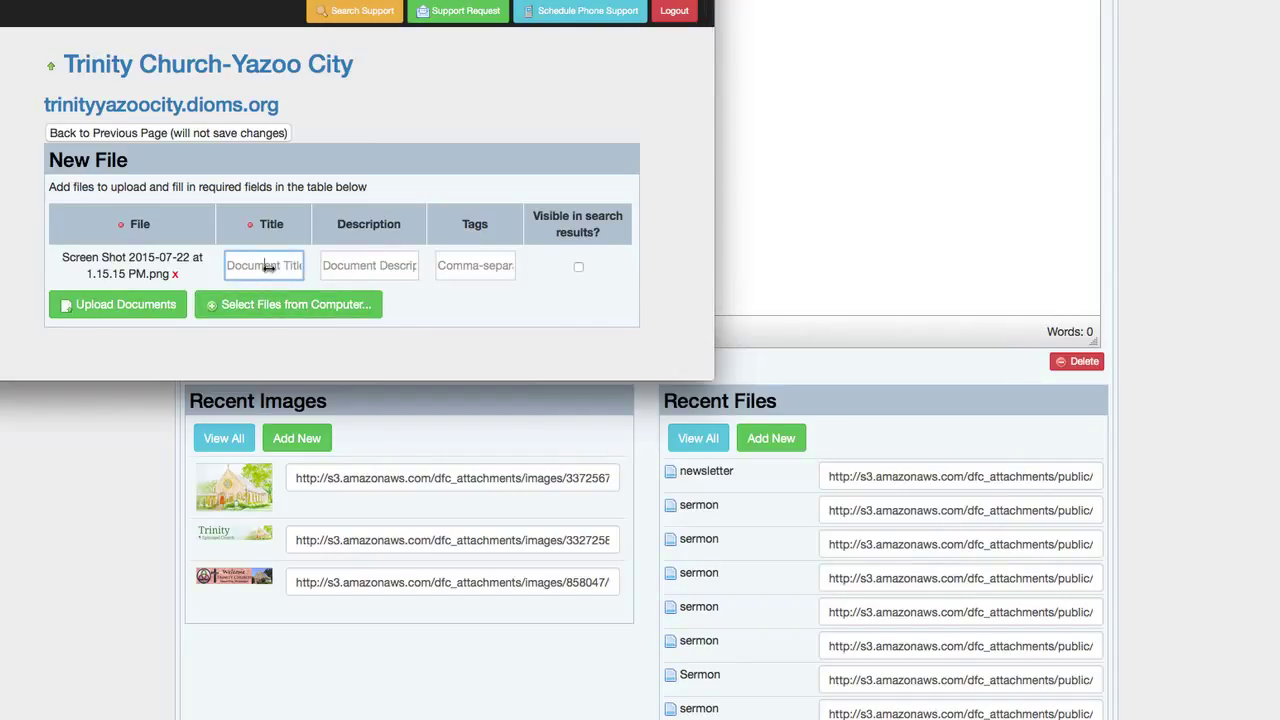
type("Parish ")
type("Visto")
type("r July ")
type("2015")
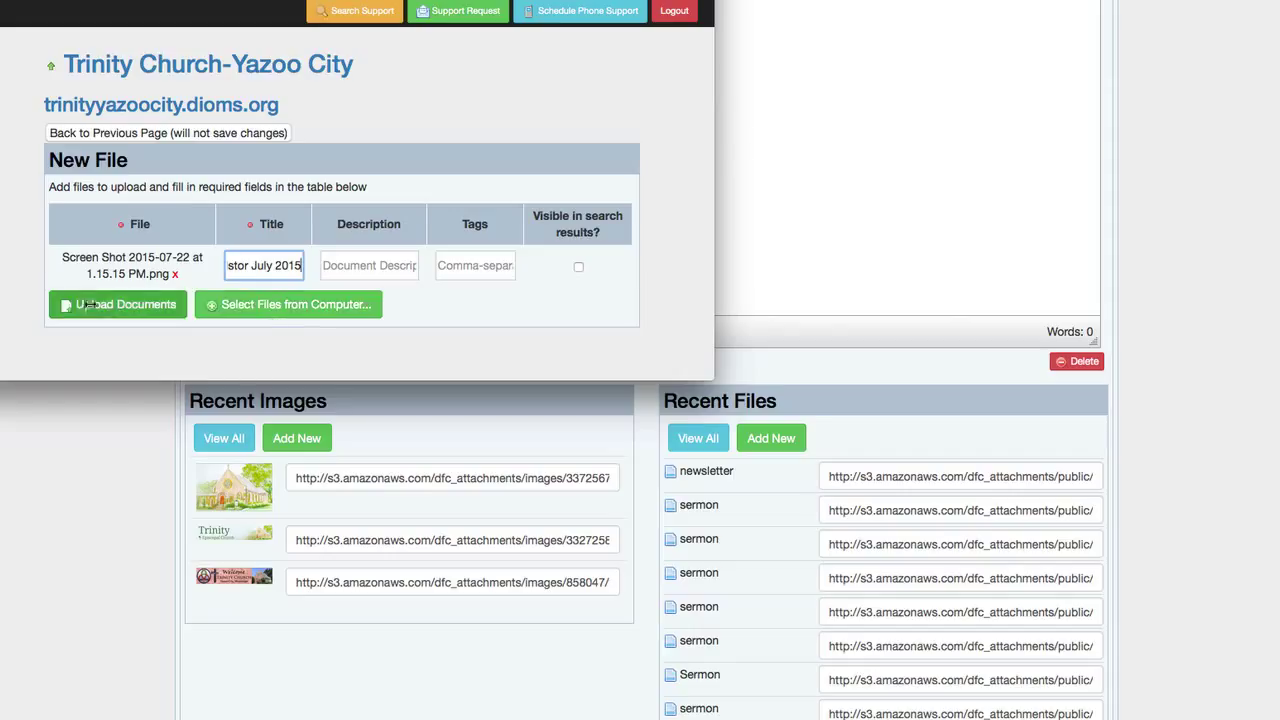
left_click(88, 304)
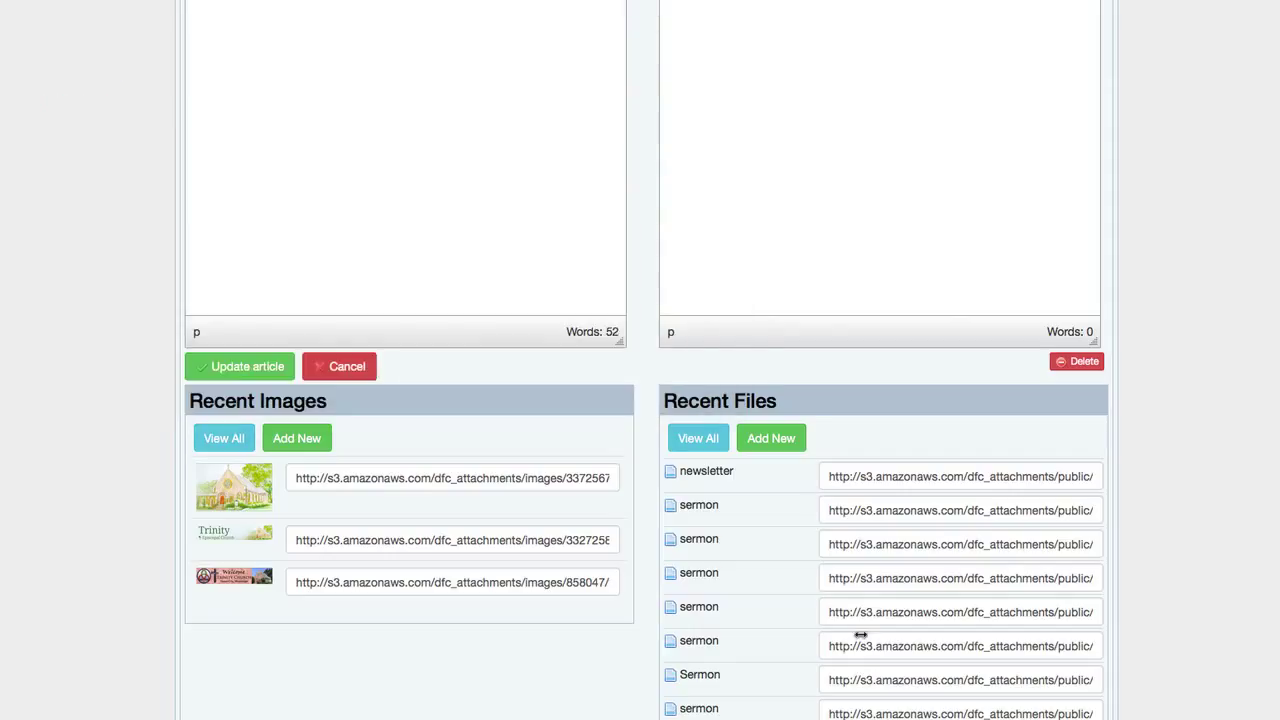
Select the newsletter file's URL in Recent Files and look over the article fields
left_click(886, 477)
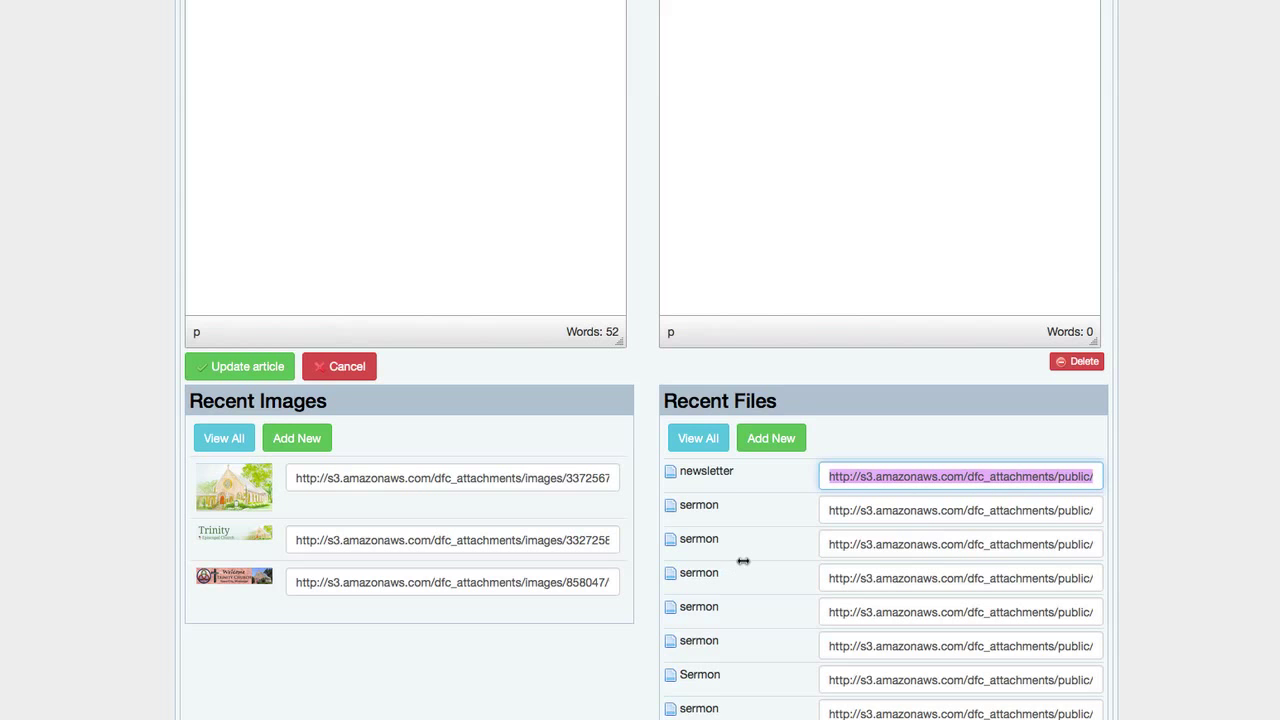
scroll(735, 562, "up", 8)
scroll(742, 558, "down", 8)
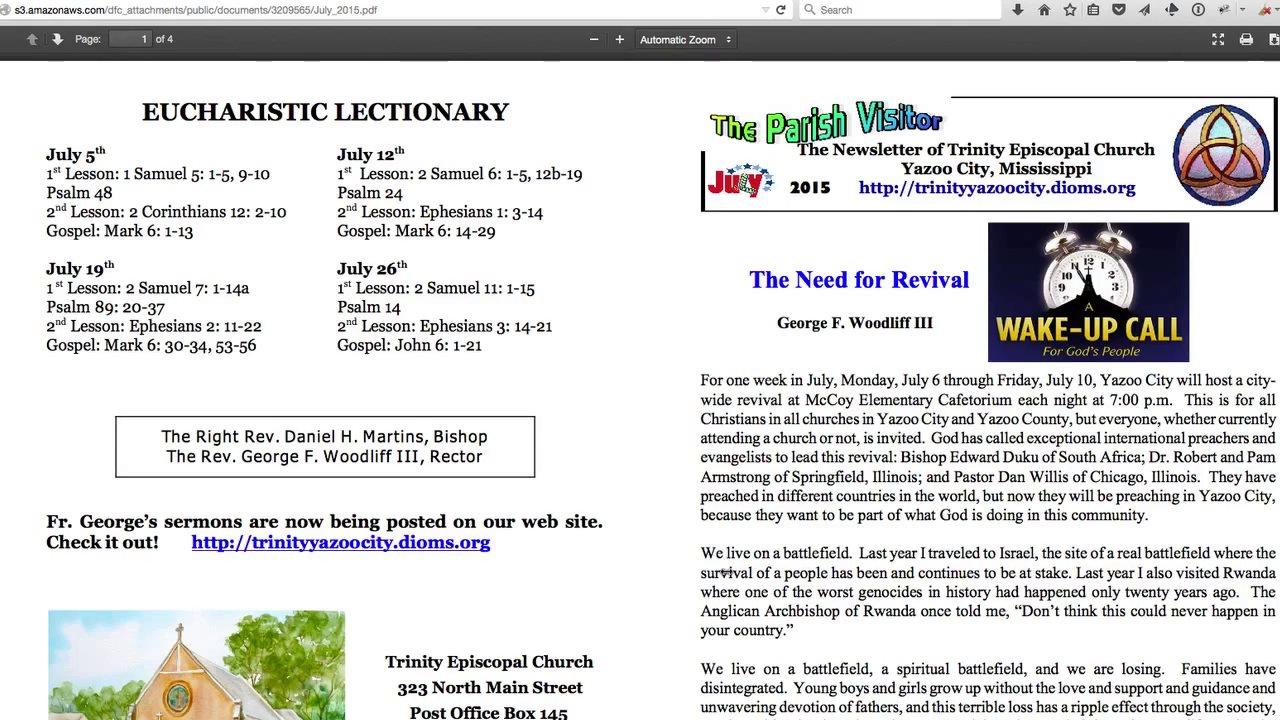
Select the web address of the open July_2015.pdf and return to the article's edit page
left_click(398, 10)
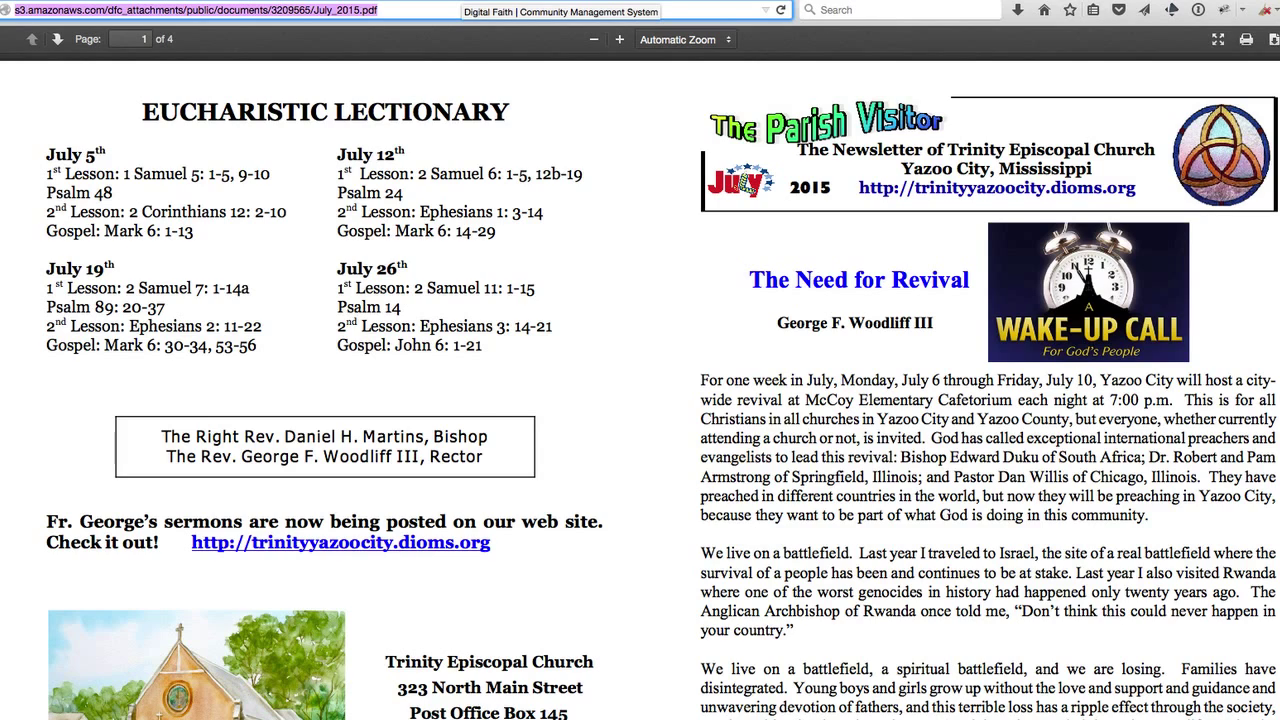
key("ctrl+Tab")
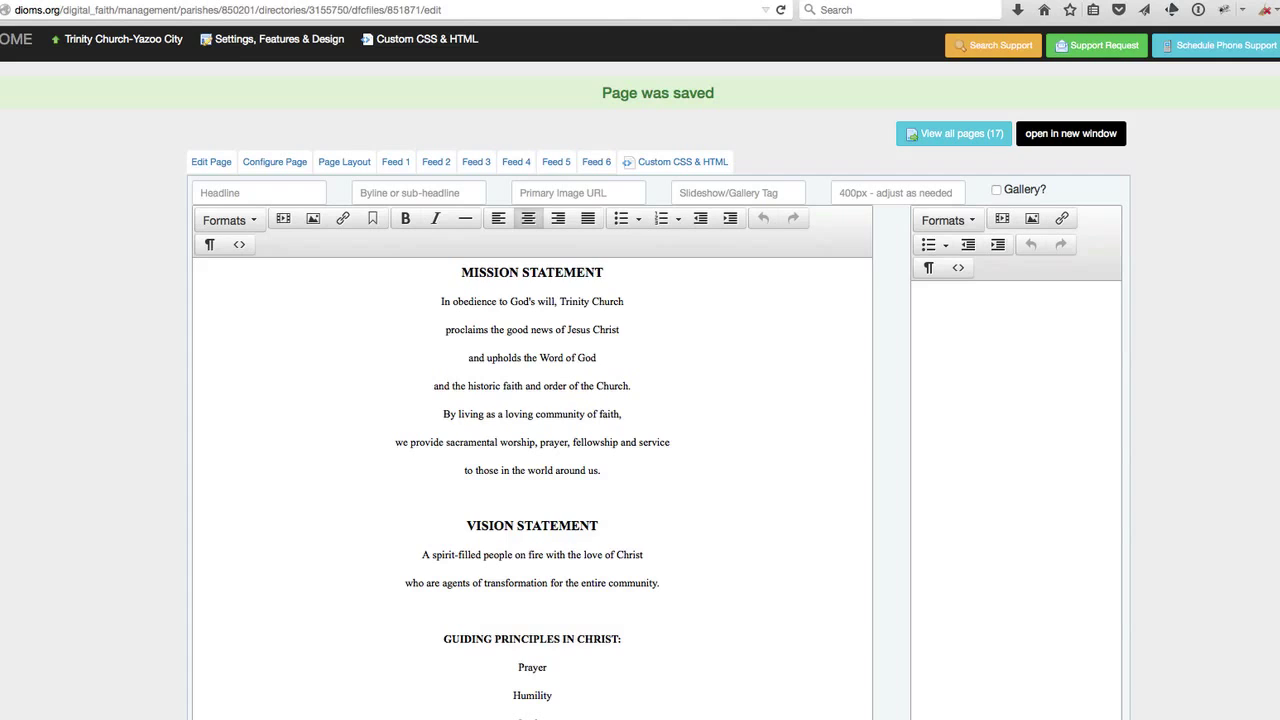
key("ctrl+Tab")
scroll(126, 407, "up", 10)
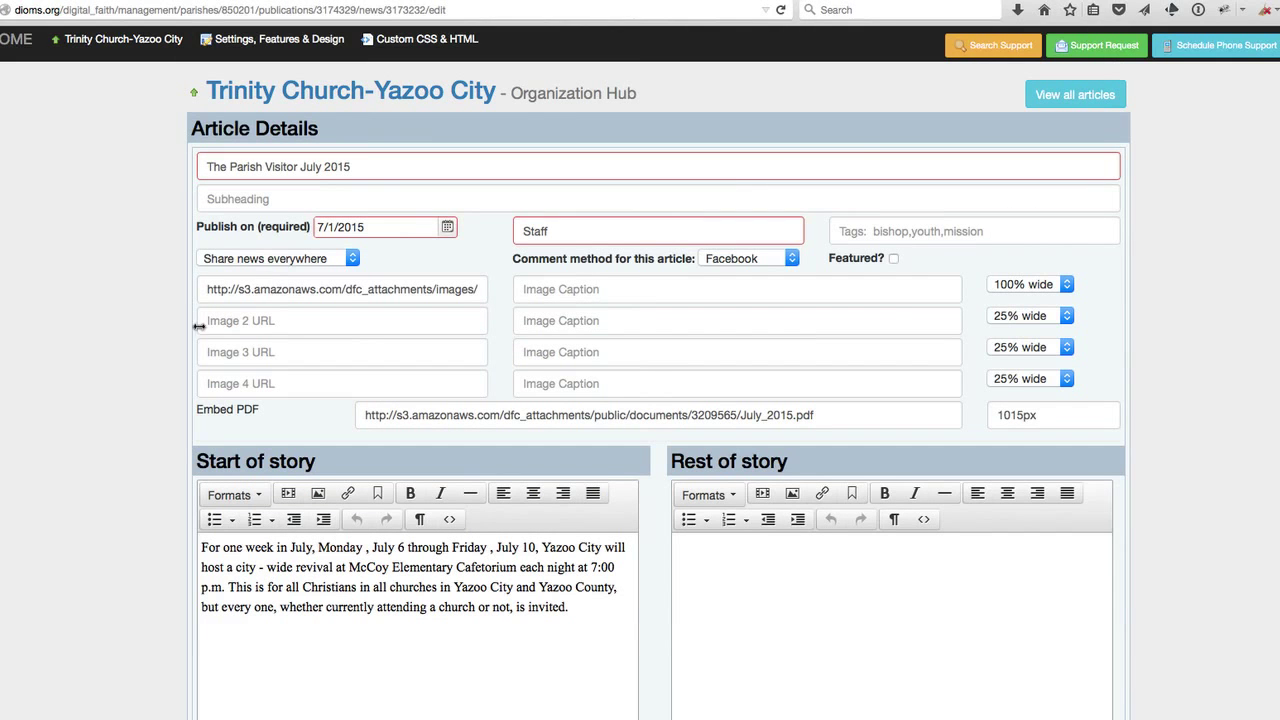
Select the article's title and set its publish date to July 1, 2015
triple_click(397, 167)
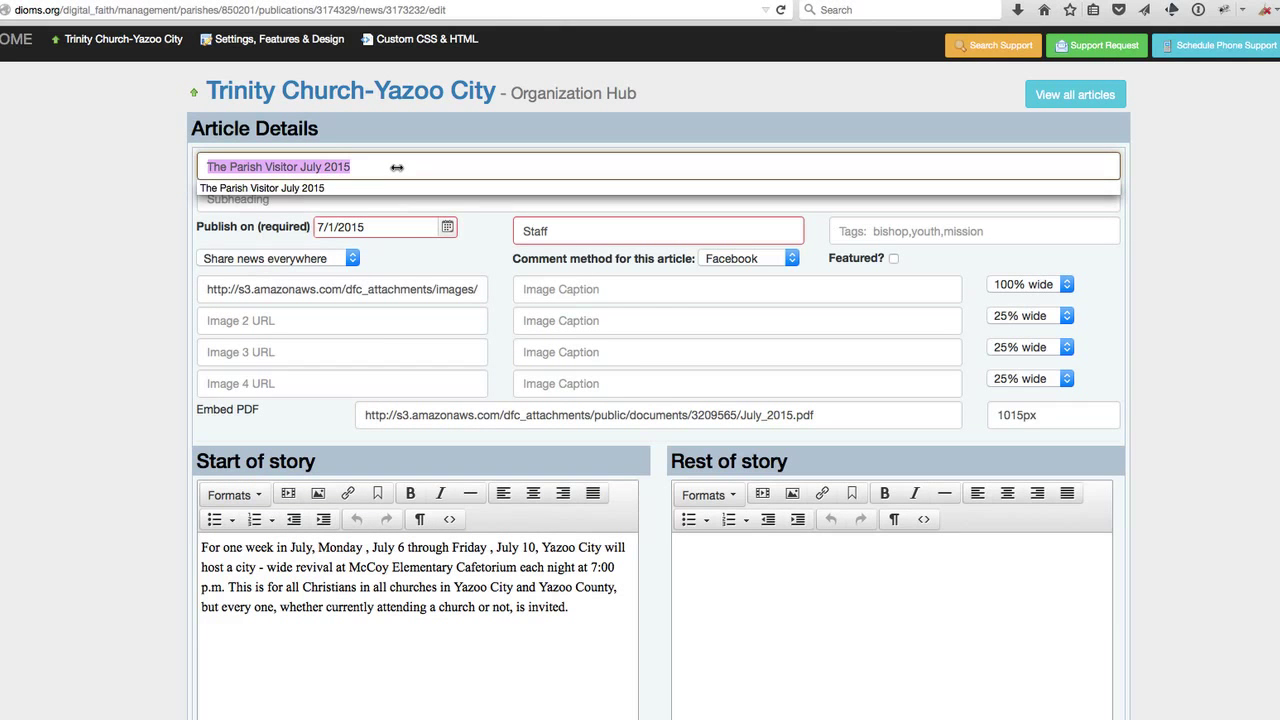
left_click(447, 227)
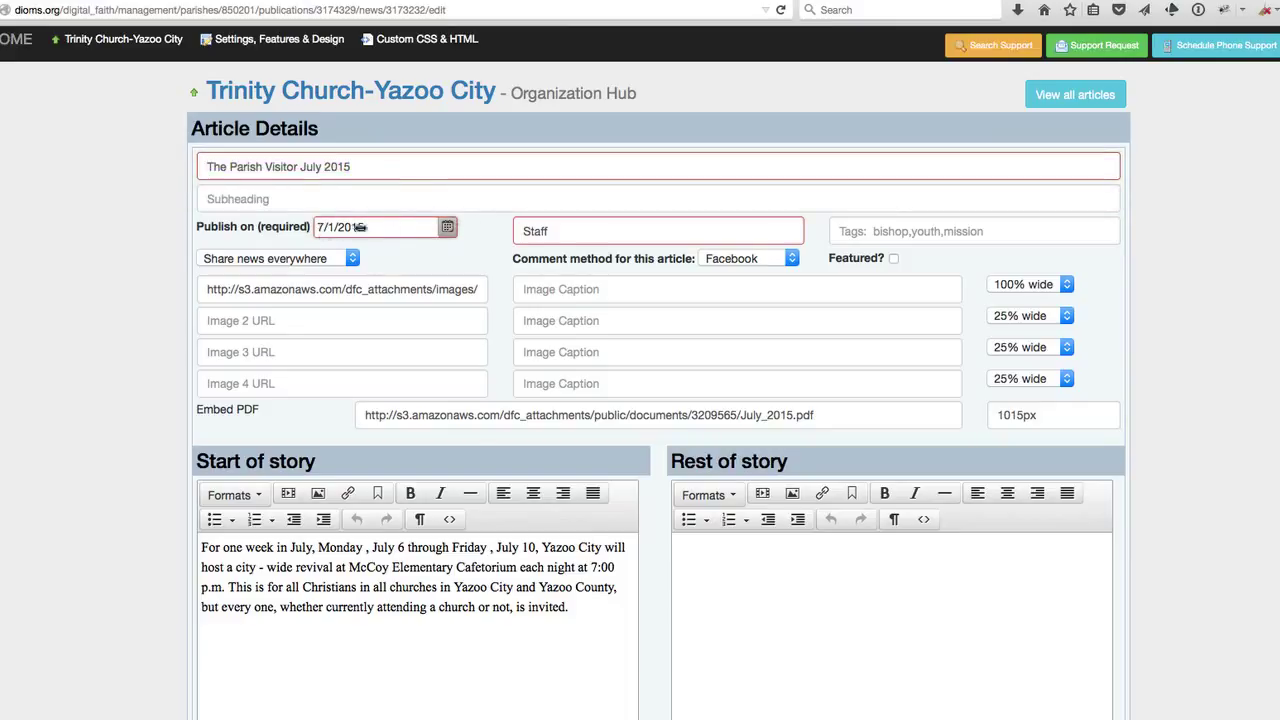
left_click(447, 227)
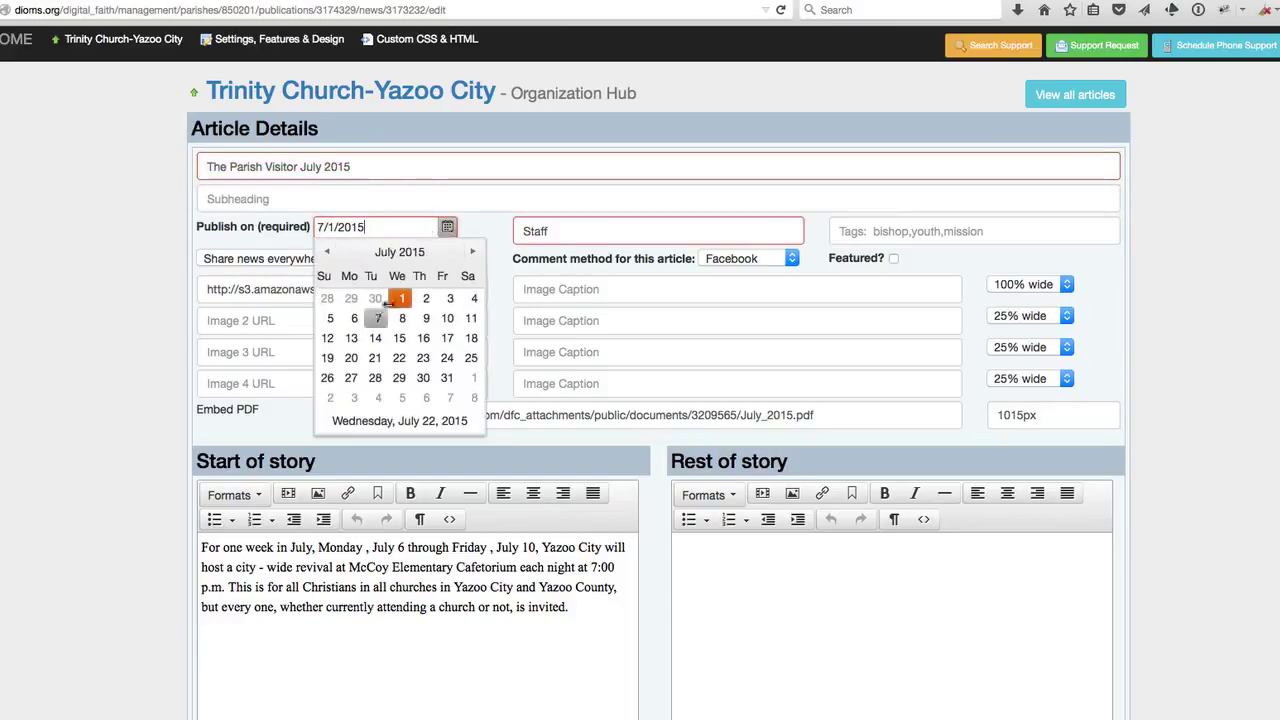
left_click(401, 298)
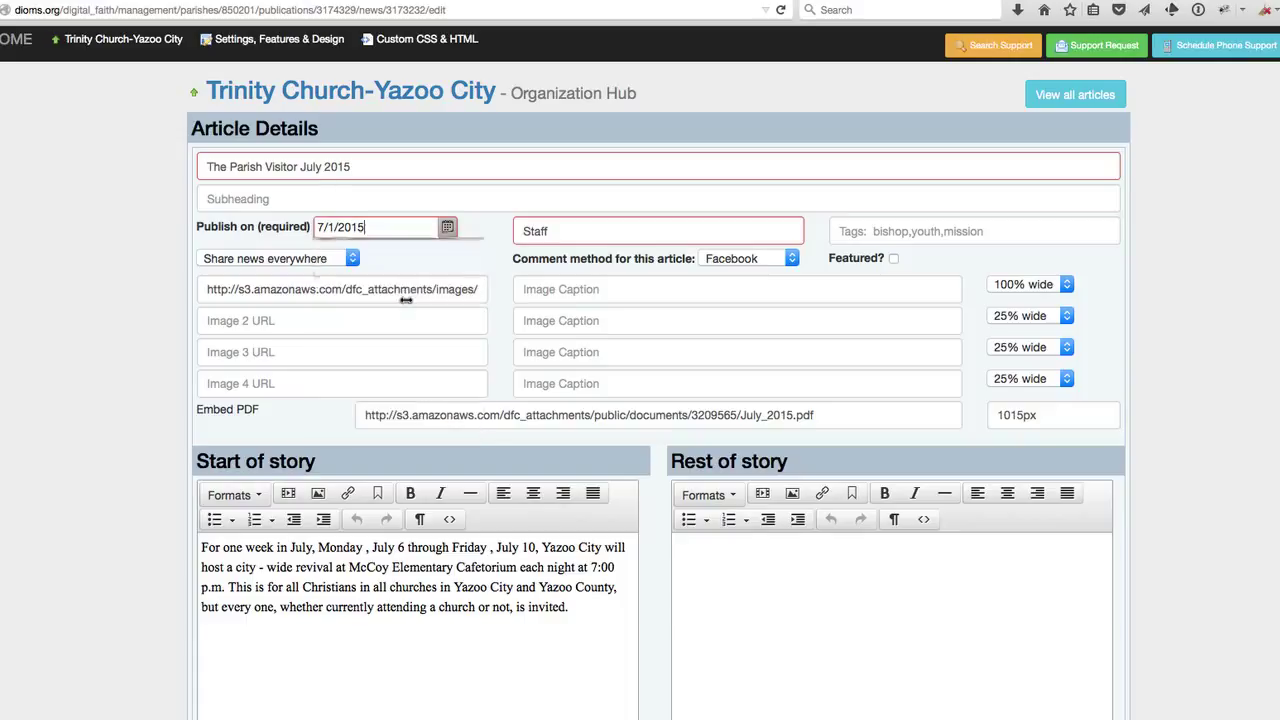
left_click(448, 227)
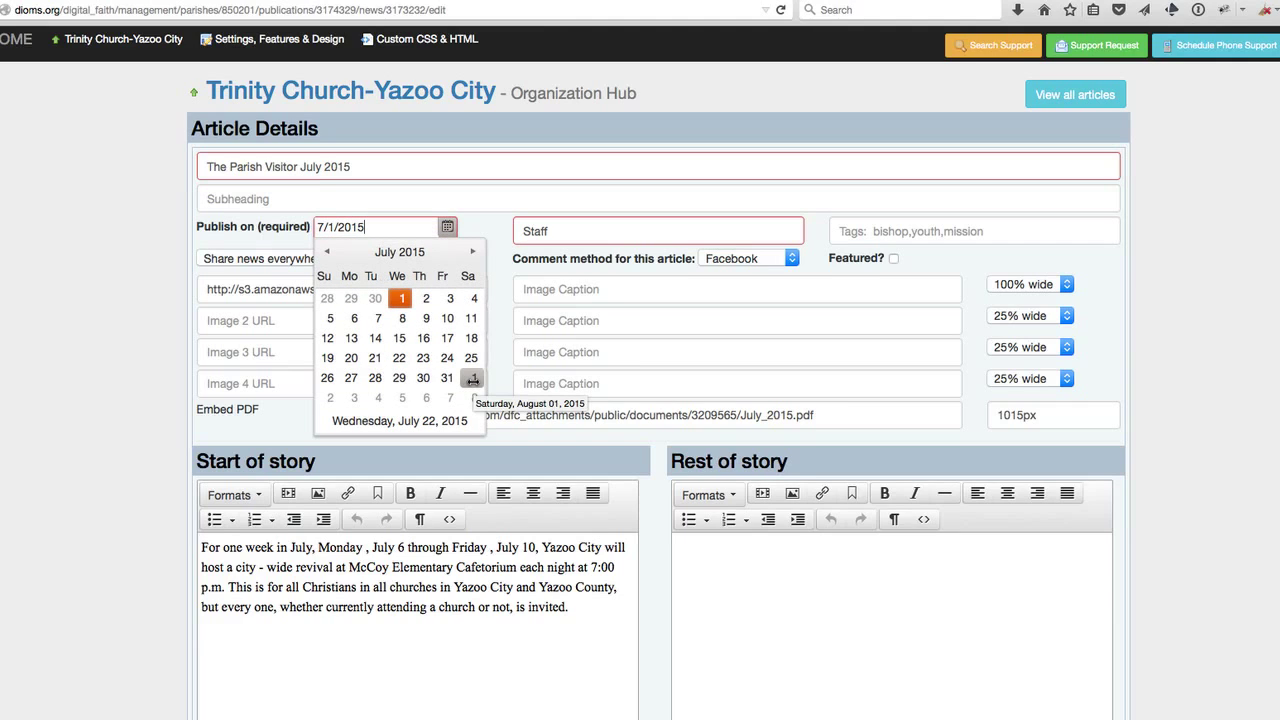
left_click(483, 219)
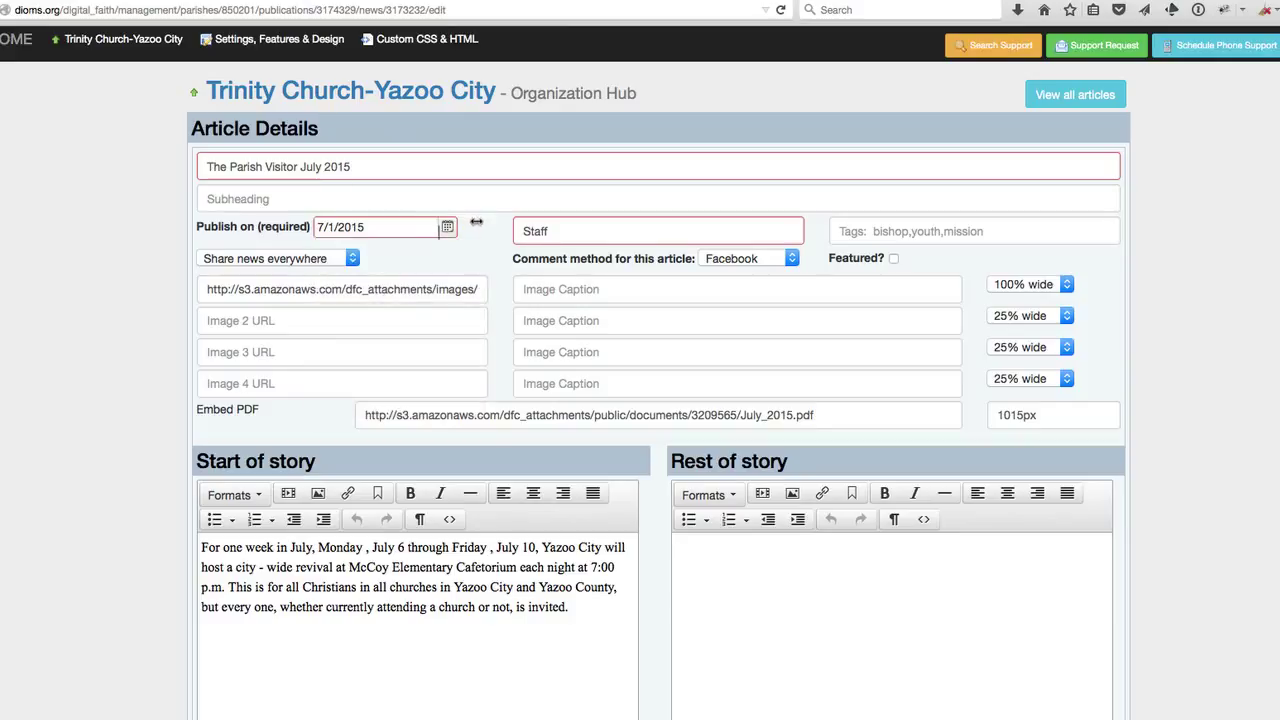
Look over the article's author and tags fields
double_click(546, 230)
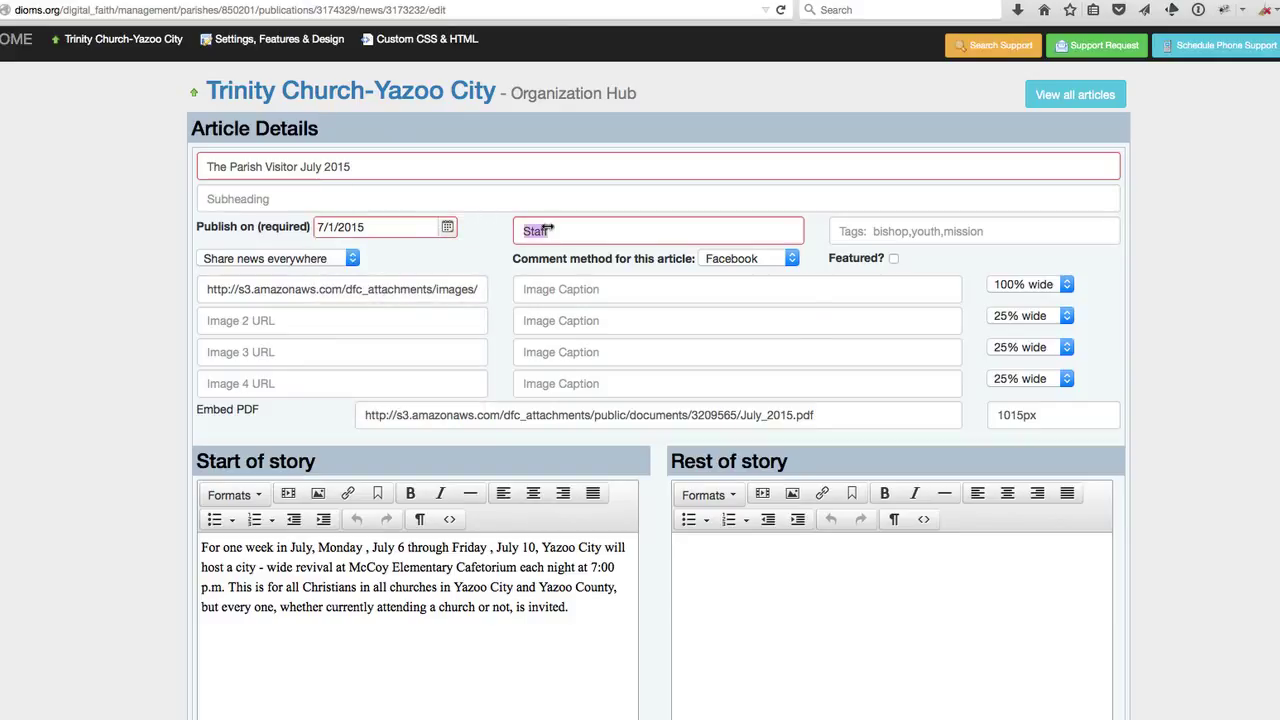
left_click(614, 228)
left_click(899, 230)
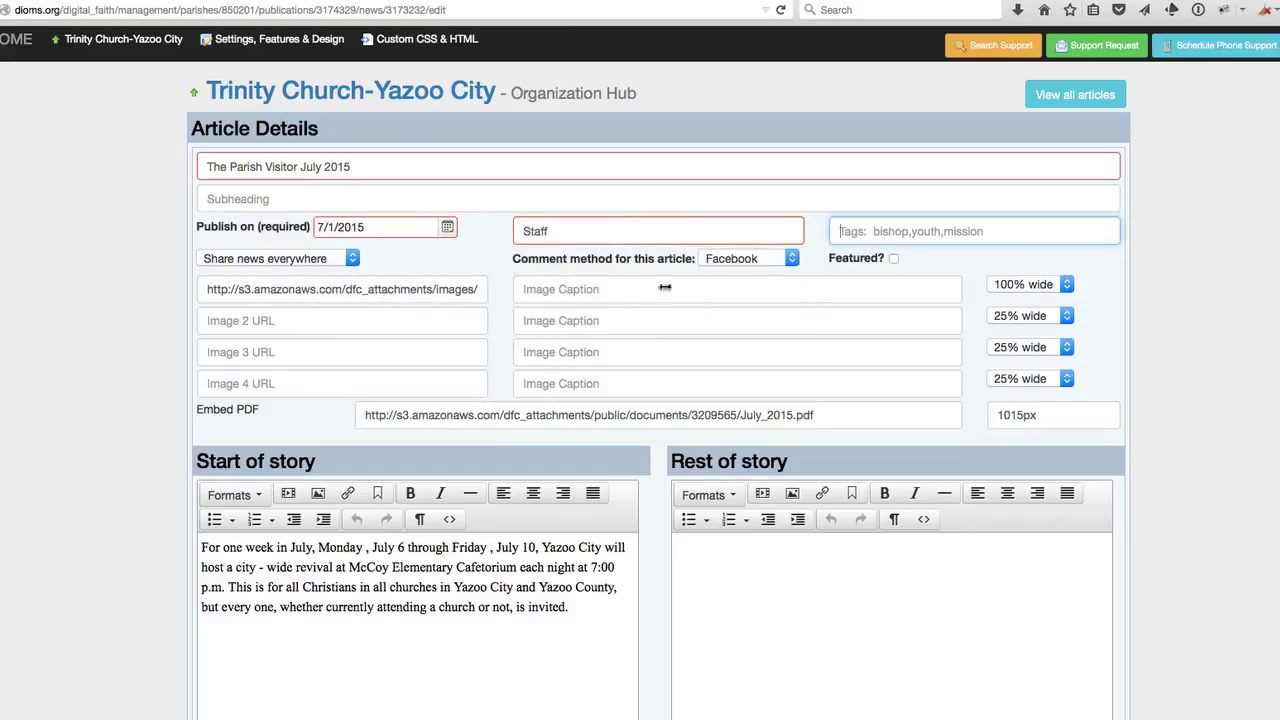
Compare the article's first image URL with the church painting's URL in Recent Images
triple_click(388, 295)
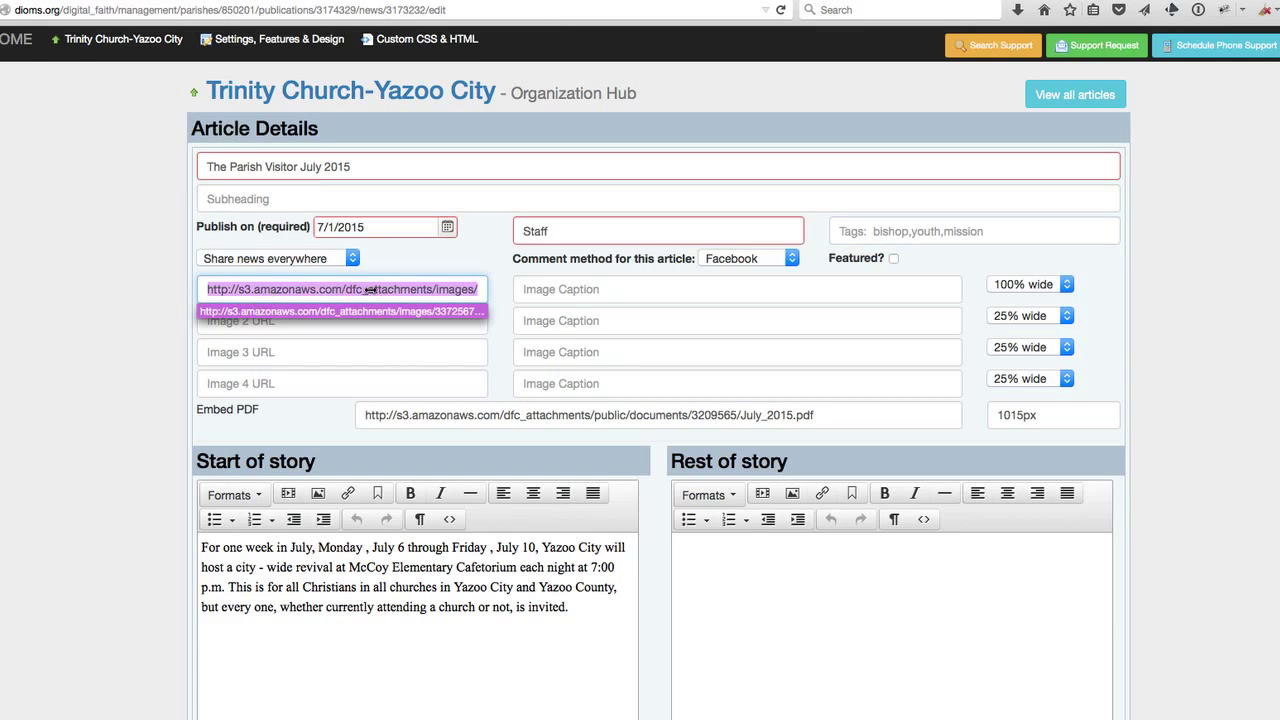
left_click(112, 643)
scroll(100, 697, "down", 5)
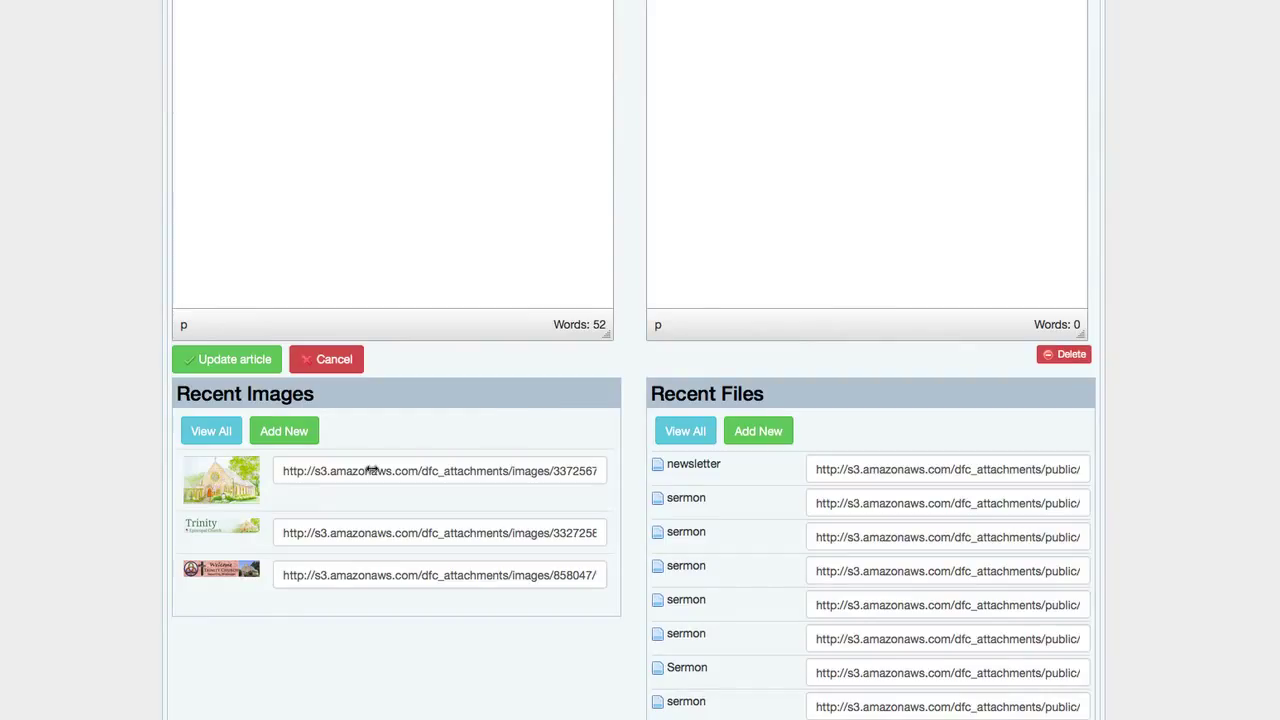
left_click(371, 470)
scroll(57, 406, "up", 10)
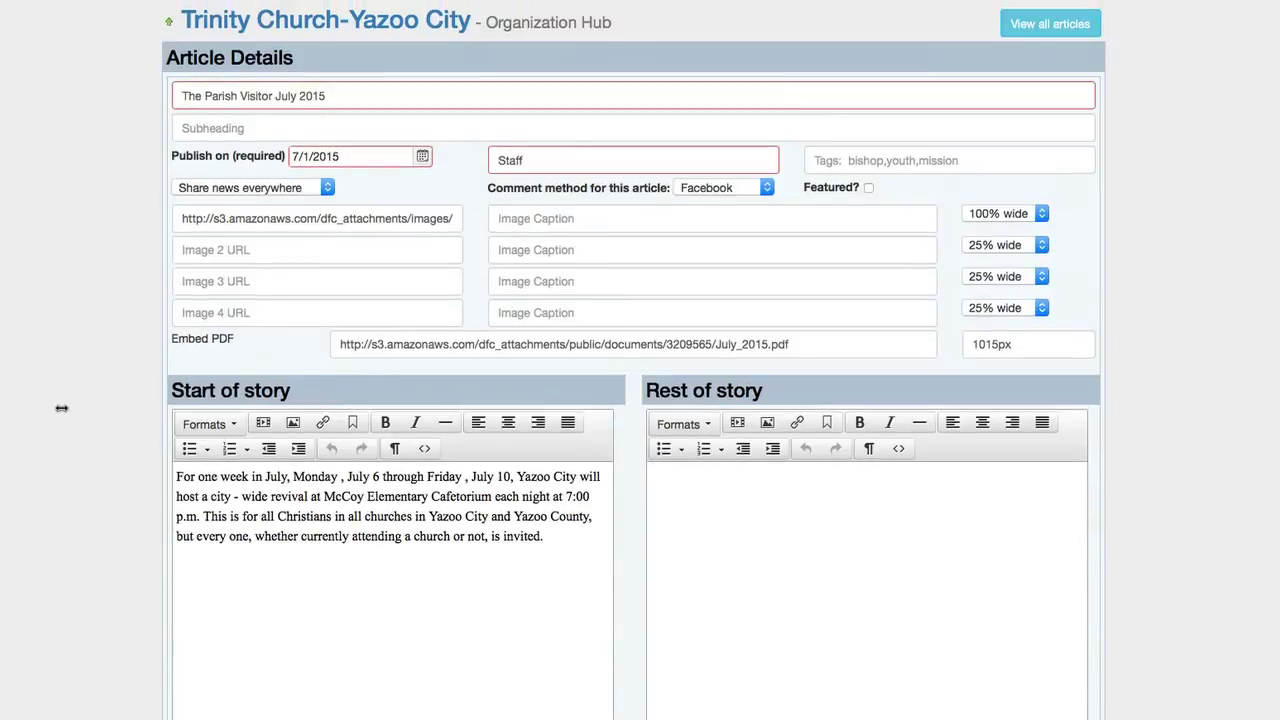
left_click(252, 220)
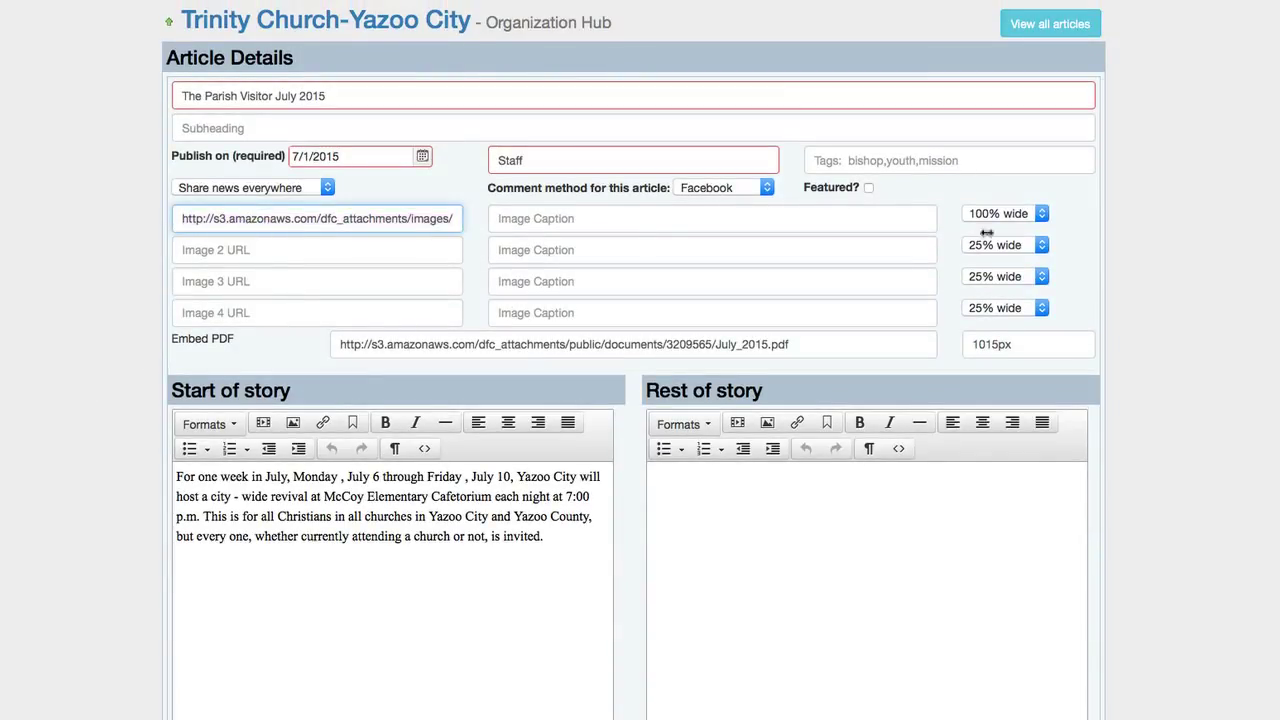
Compare the opening paragraph of the newsletter PDF with the article summary on the website's home page
left_click(101, 661)
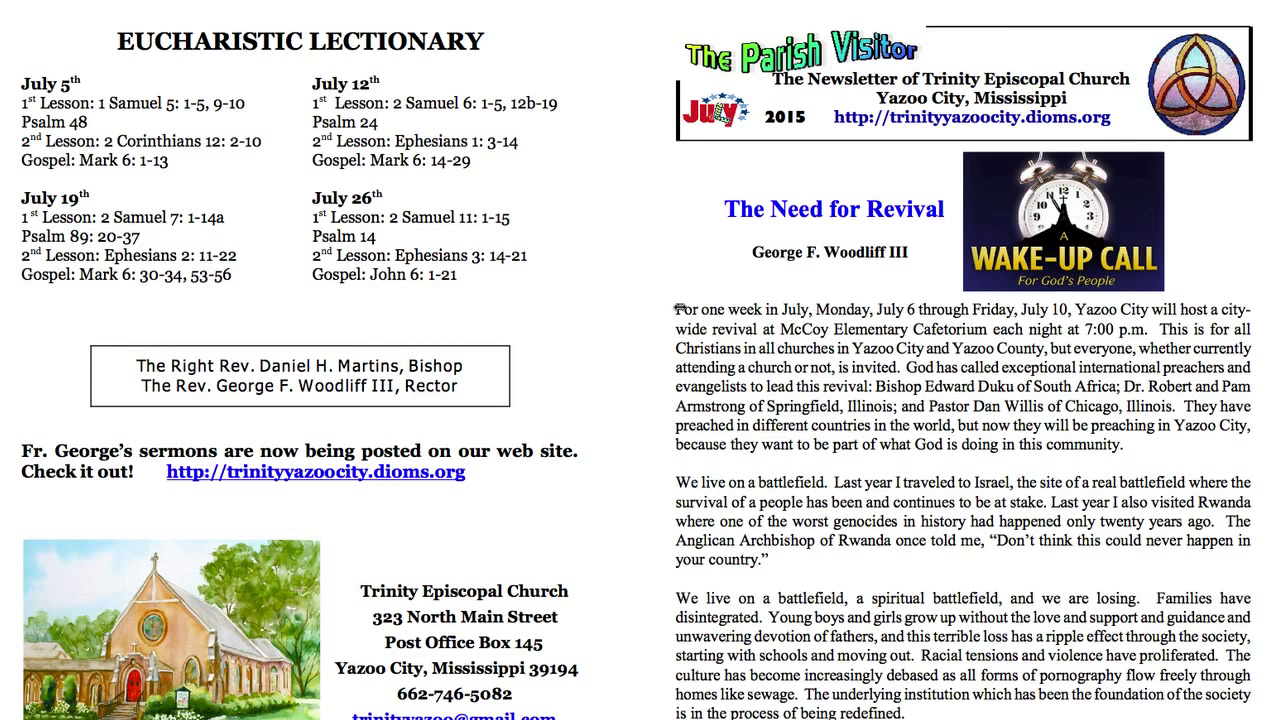
left_click_drag(677, 310, 829, 369)
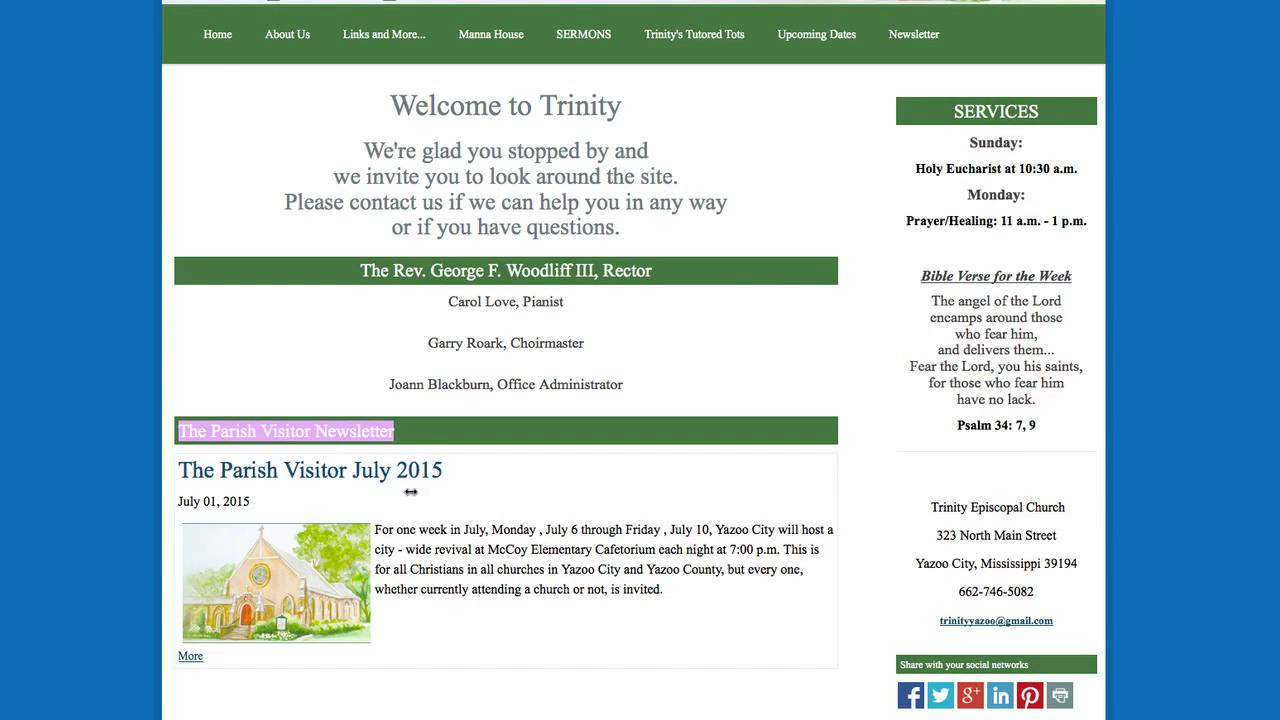
left_click_drag(376, 530, 699, 582)
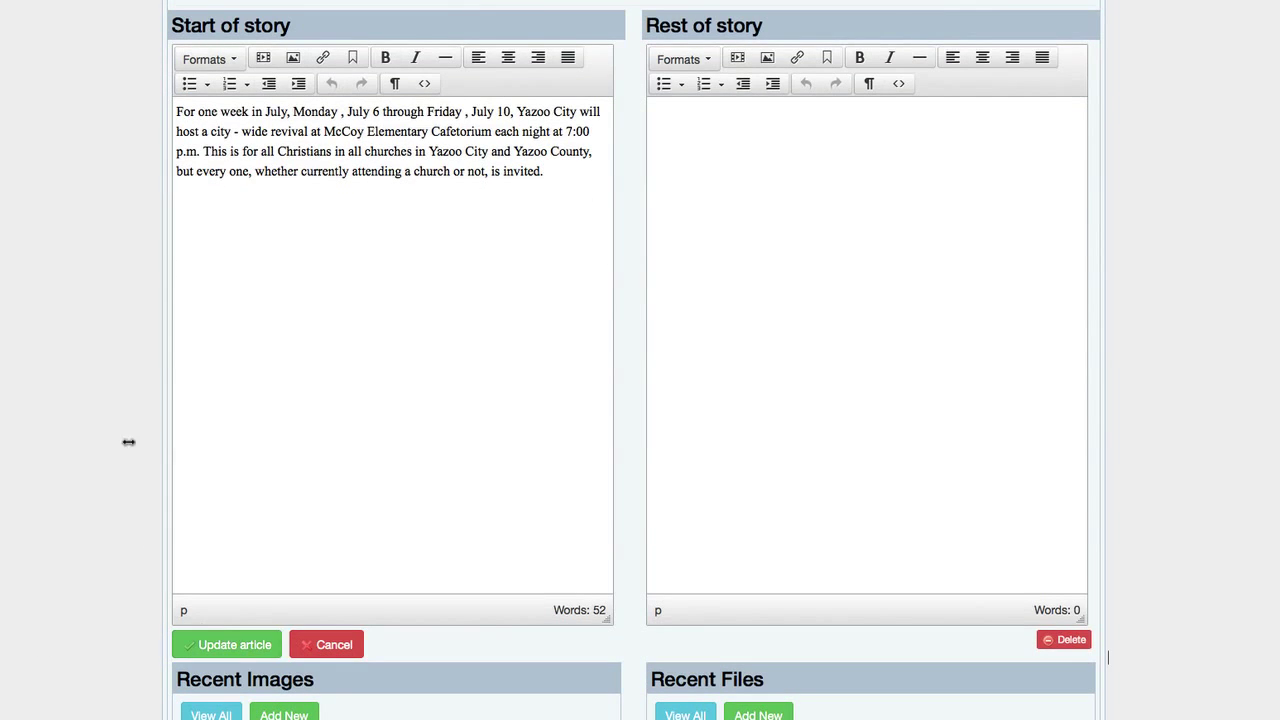
Save the article and select the publication's ID on the publication page
scroll(125, 388, "up", 4)
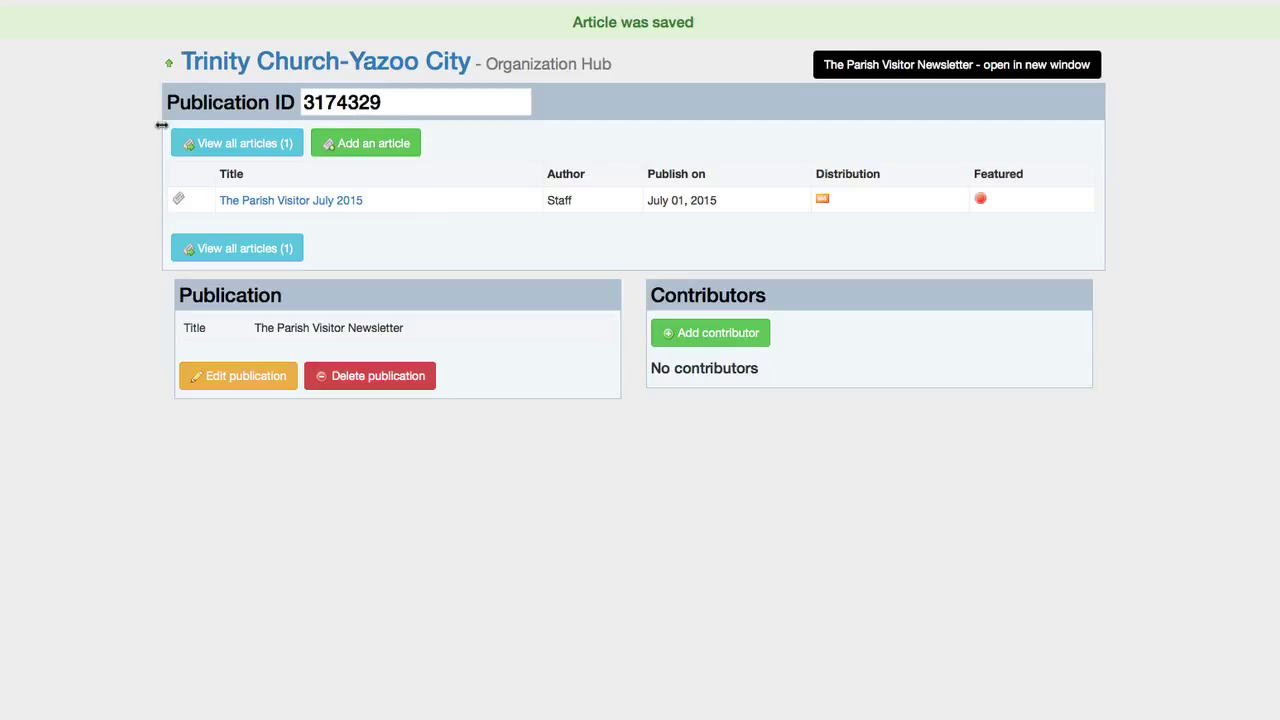
double_click(341, 102)
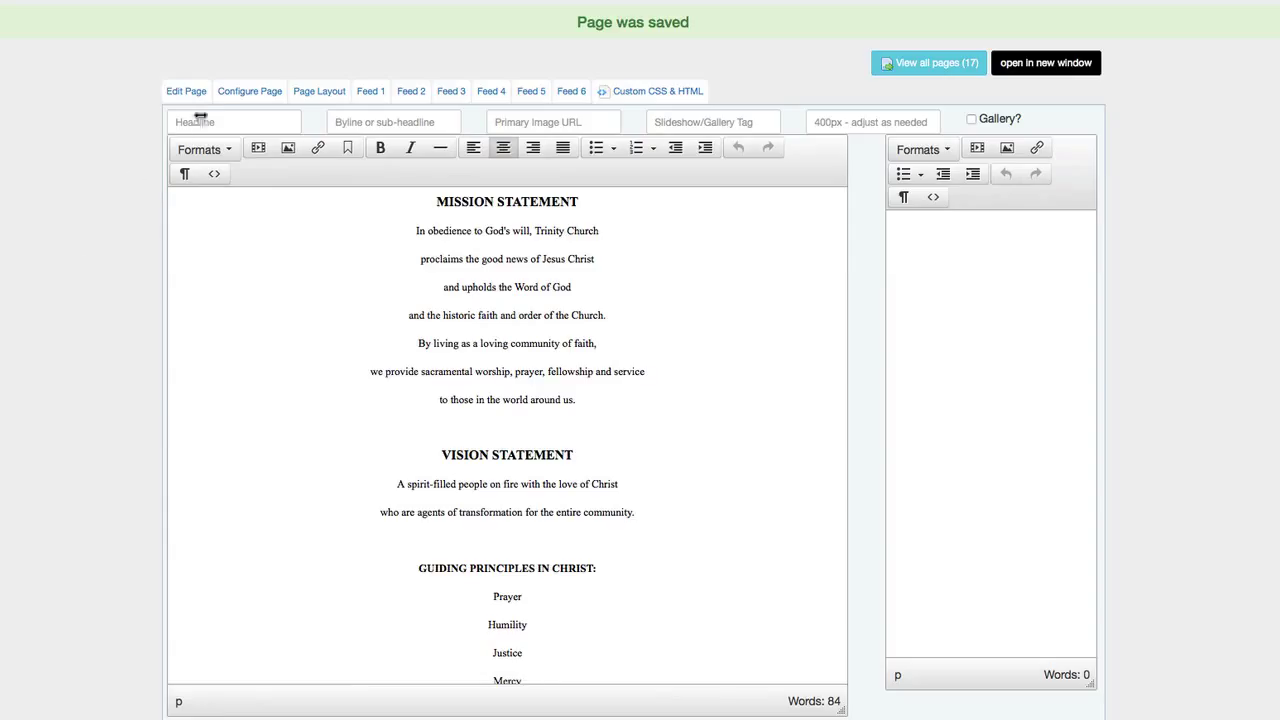
Open the Home page from the list of all pages and bring up its Feed 1 settings
left_click(925, 63)
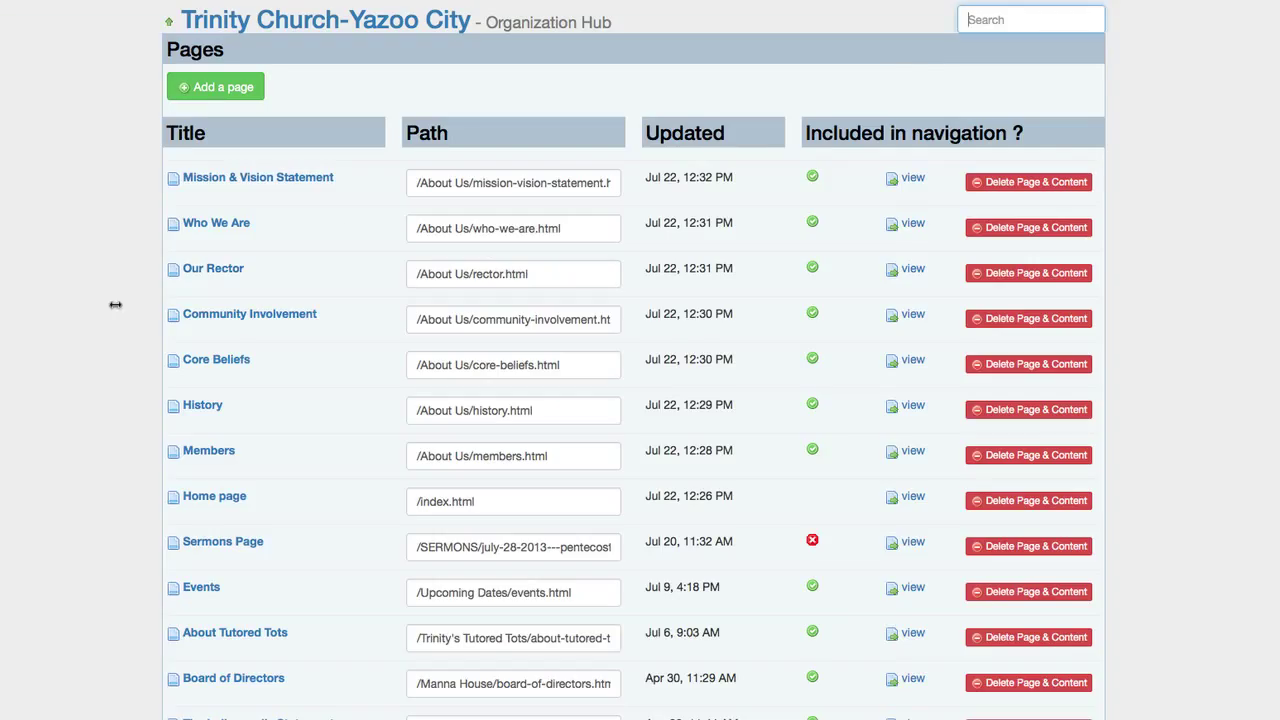
left_click(214, 497)
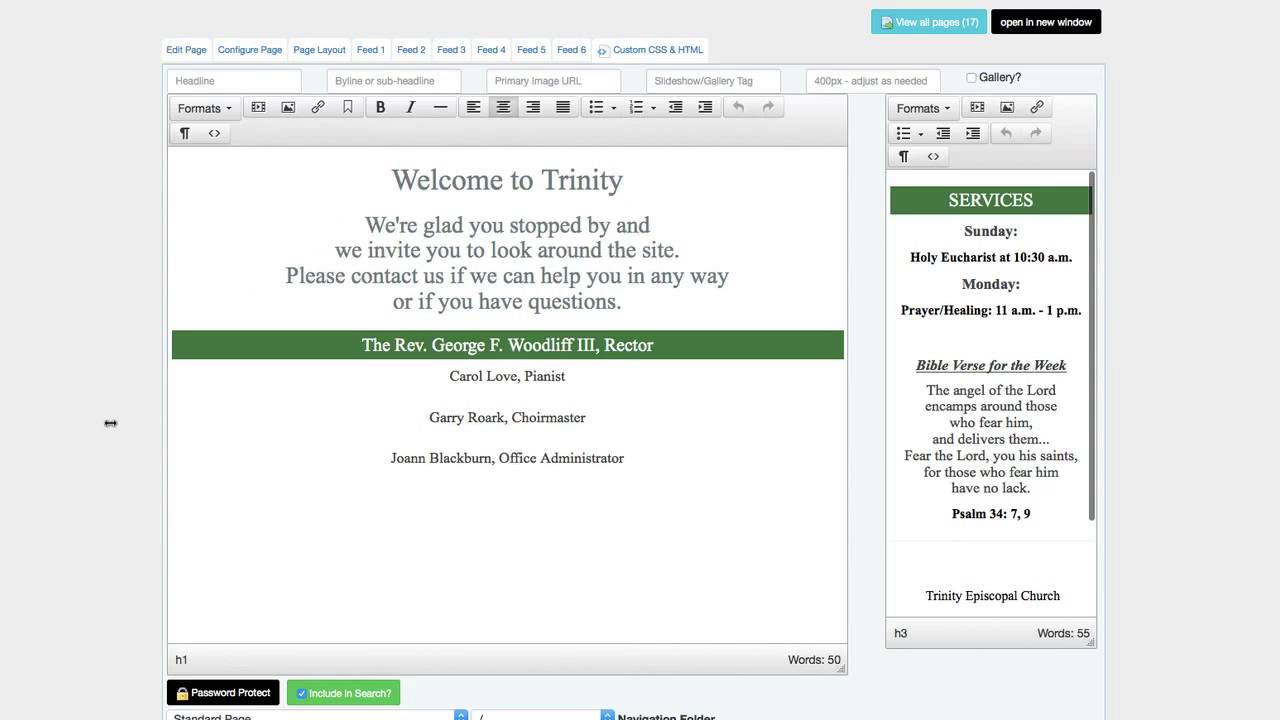
left_click(370, 49)
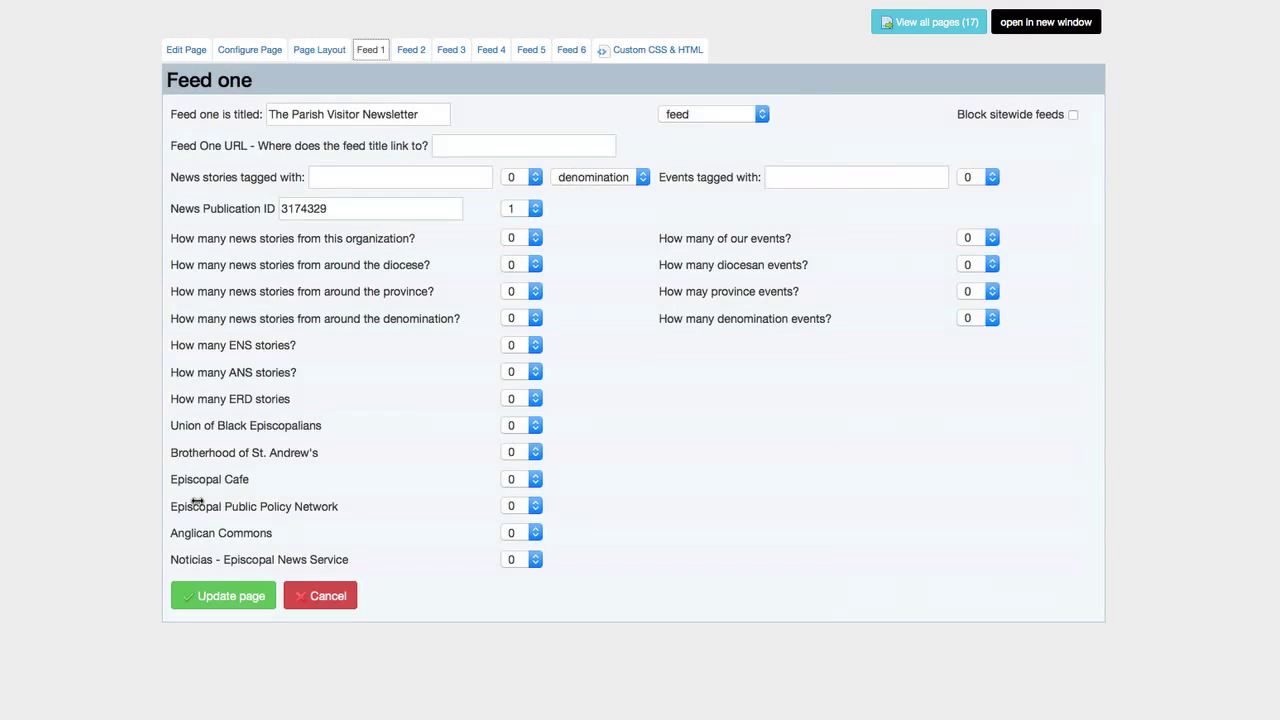
Check the title of feed one and set its title link URL to /digital_faith/news
triple_click(298, 122)
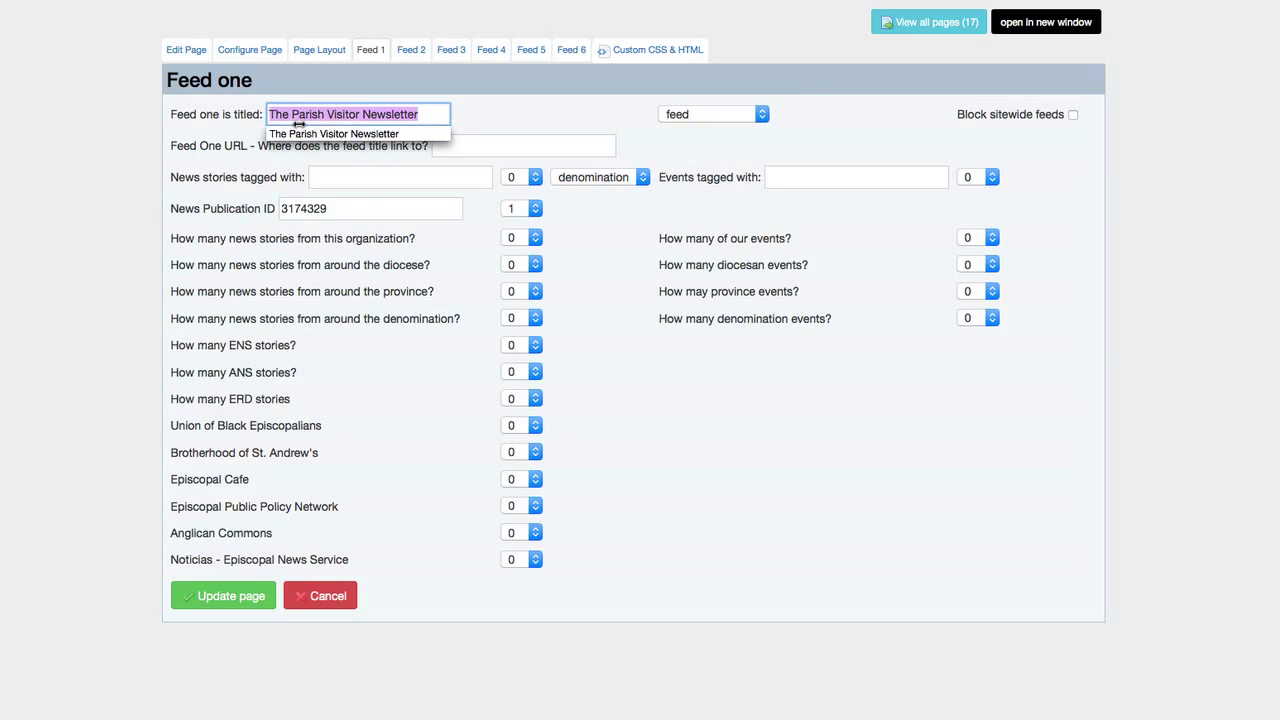
left_click(80, 122)
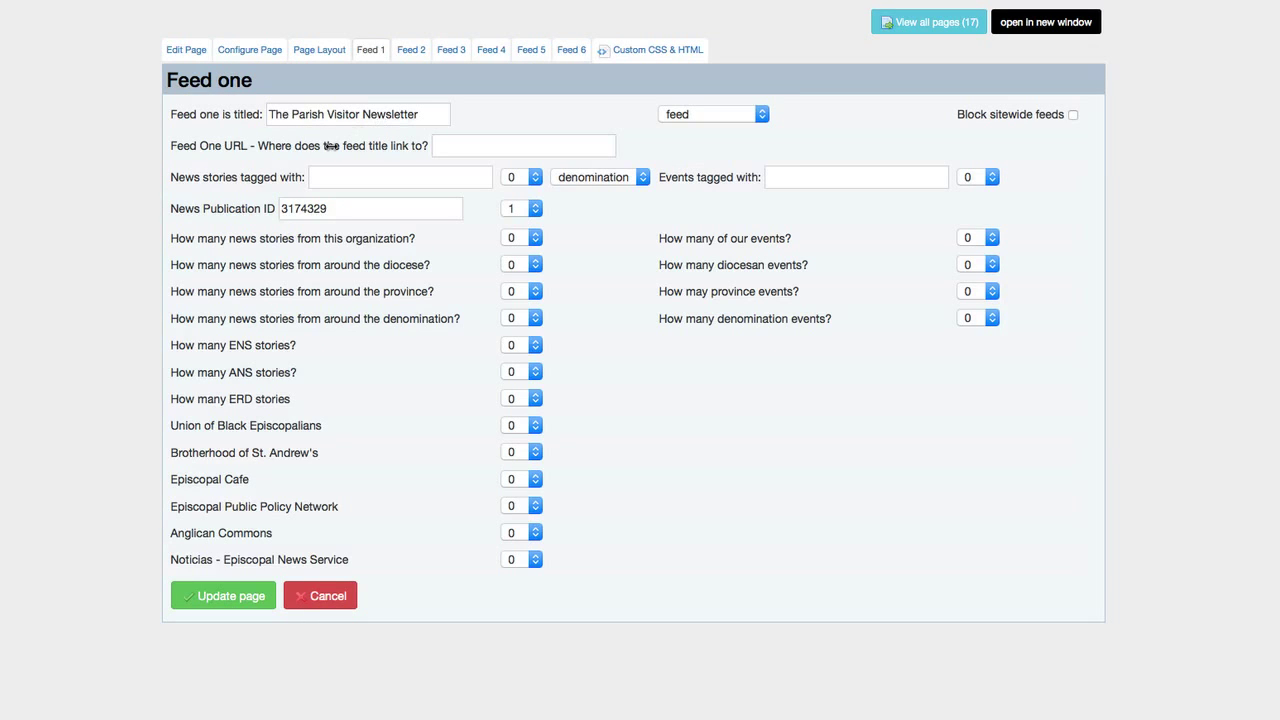
left_click(490, 145)
type("/")
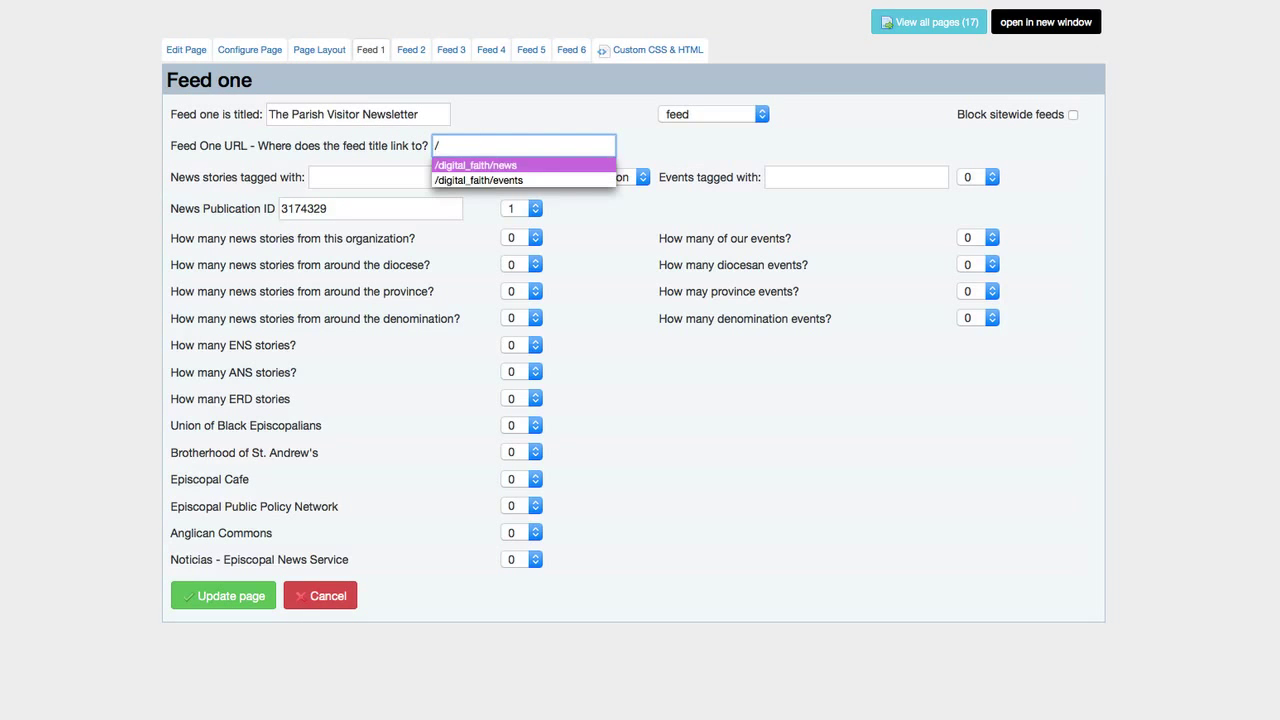
left_click(508, 164)
key("Tab")
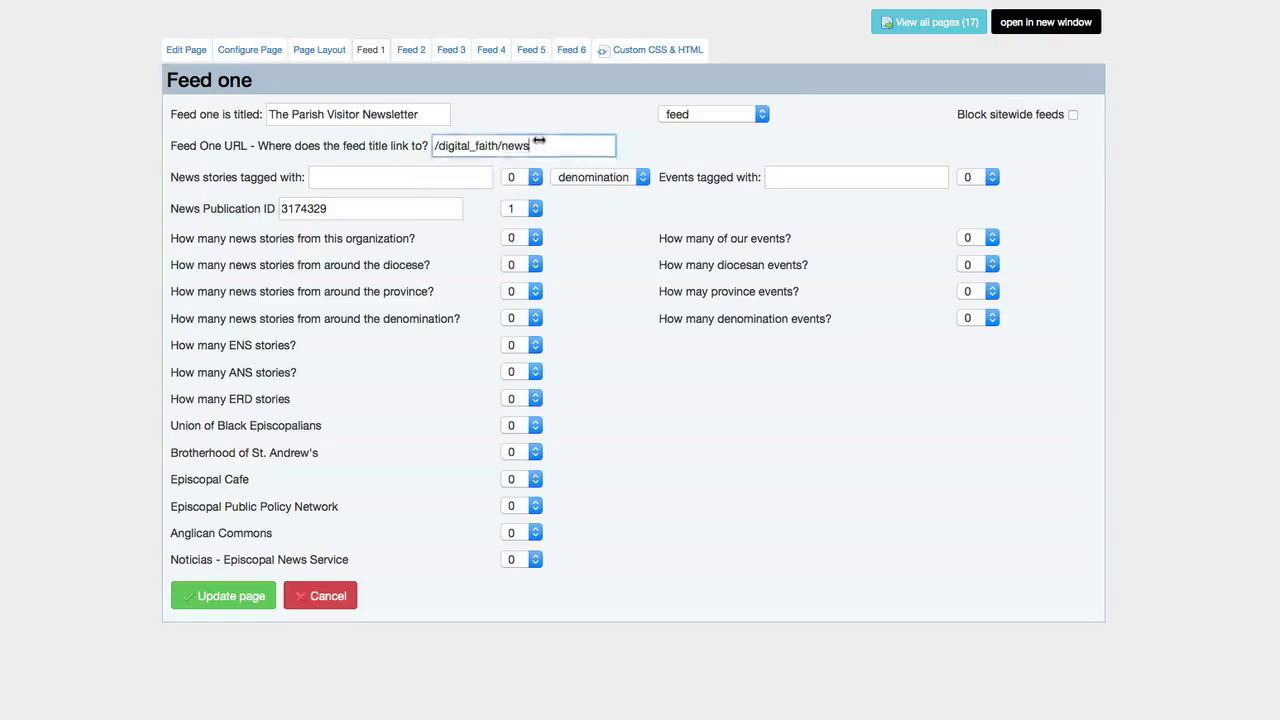
Open the newsletter publication in a new window and replace the feed one URL with that page's newsletter.html address
triple_click(538, 143)
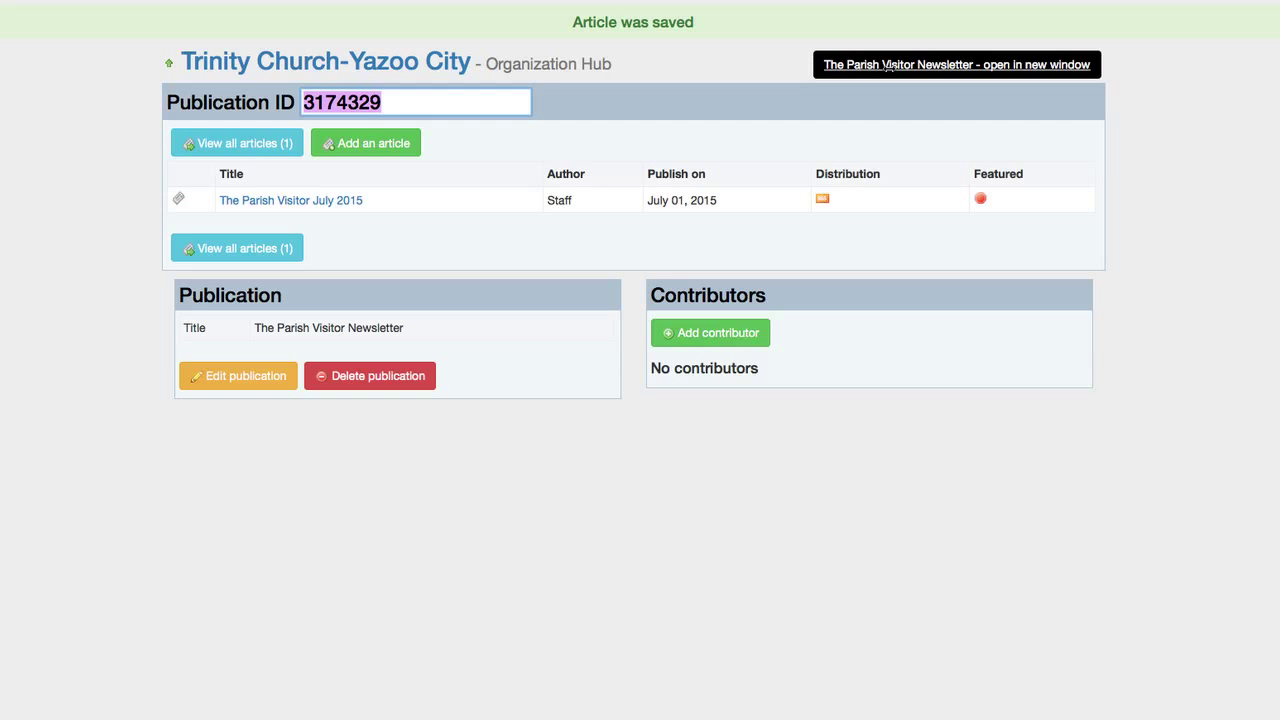
left_click(888, 65)
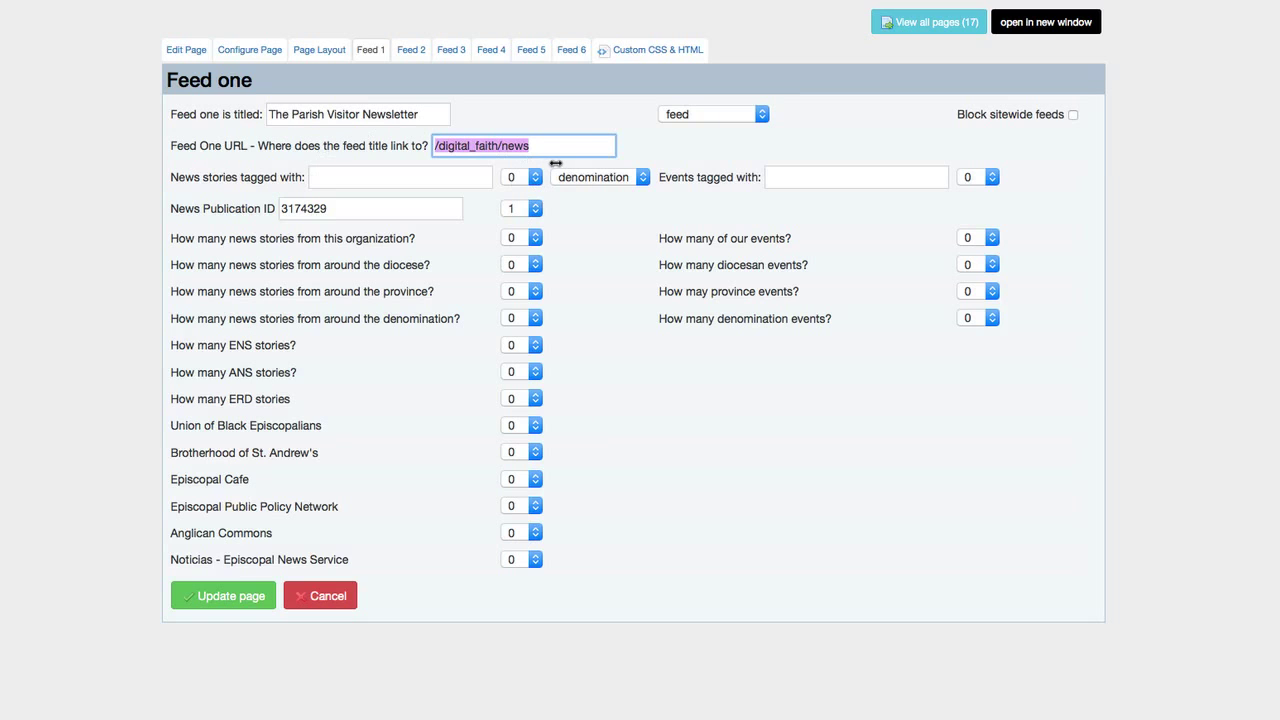
key("ctrl+v")
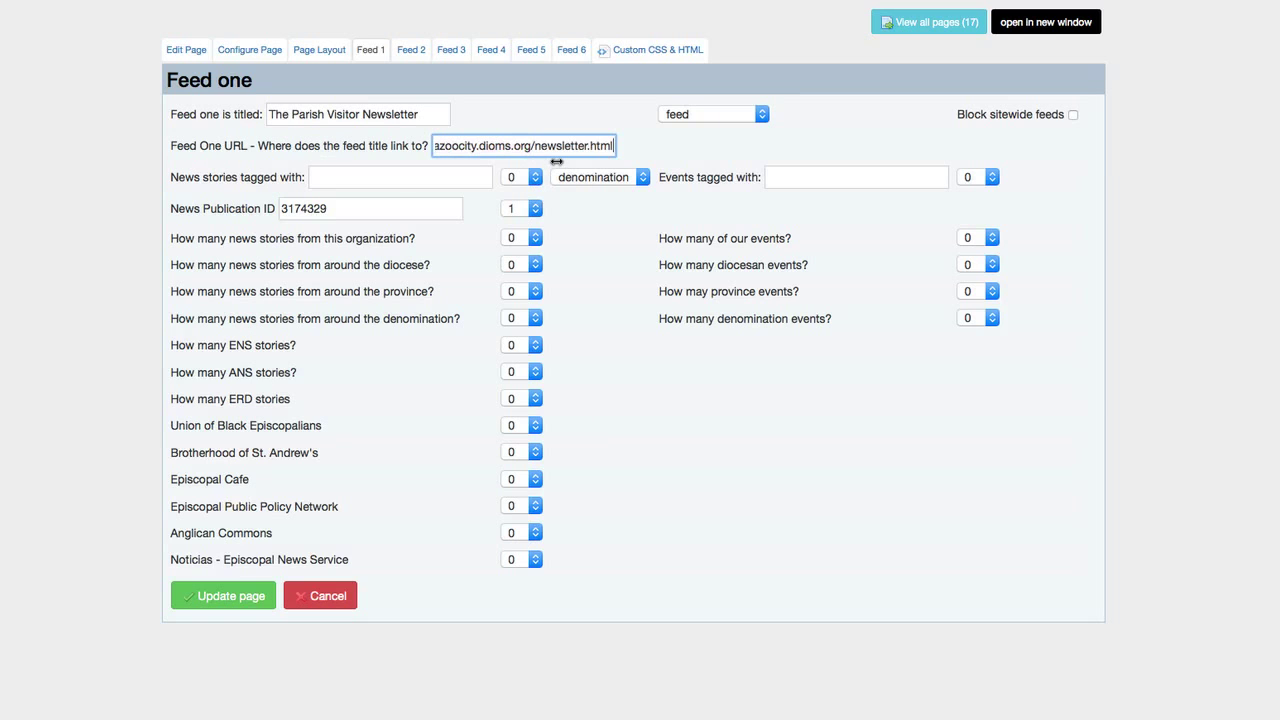
Set the feed's News Publication ID to 3174329
double_click(344, 209)
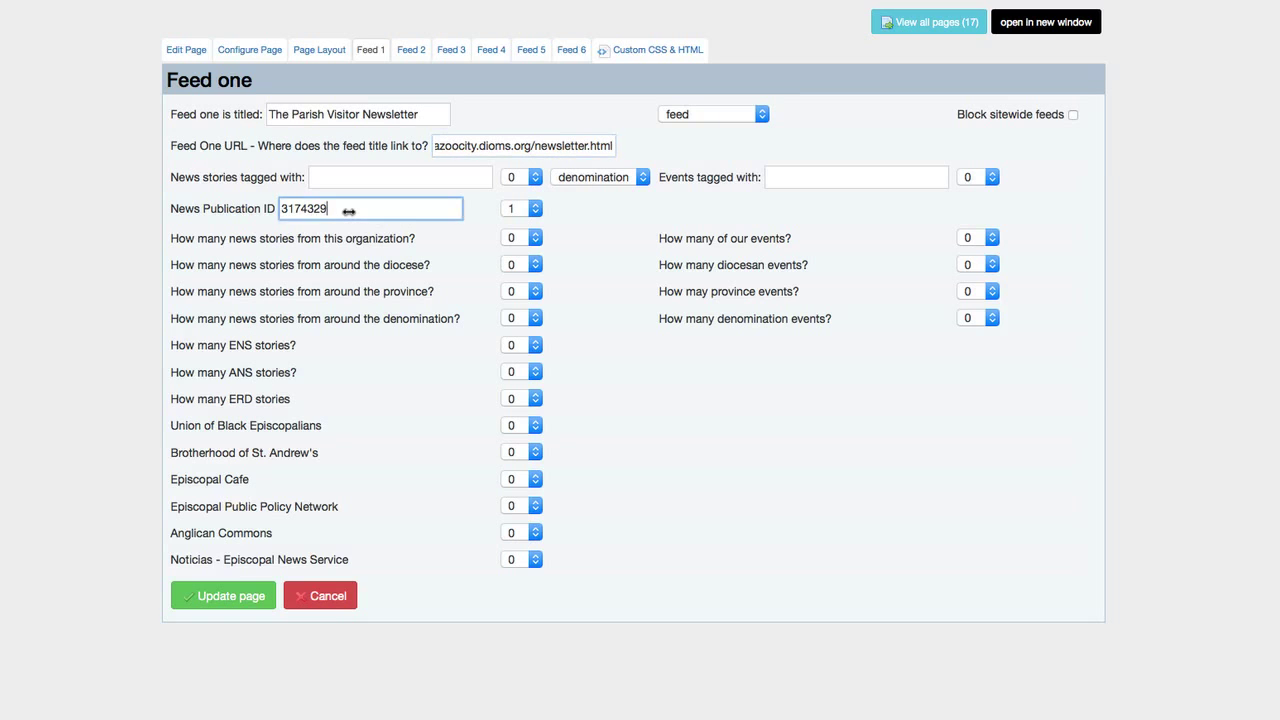
key("Down")
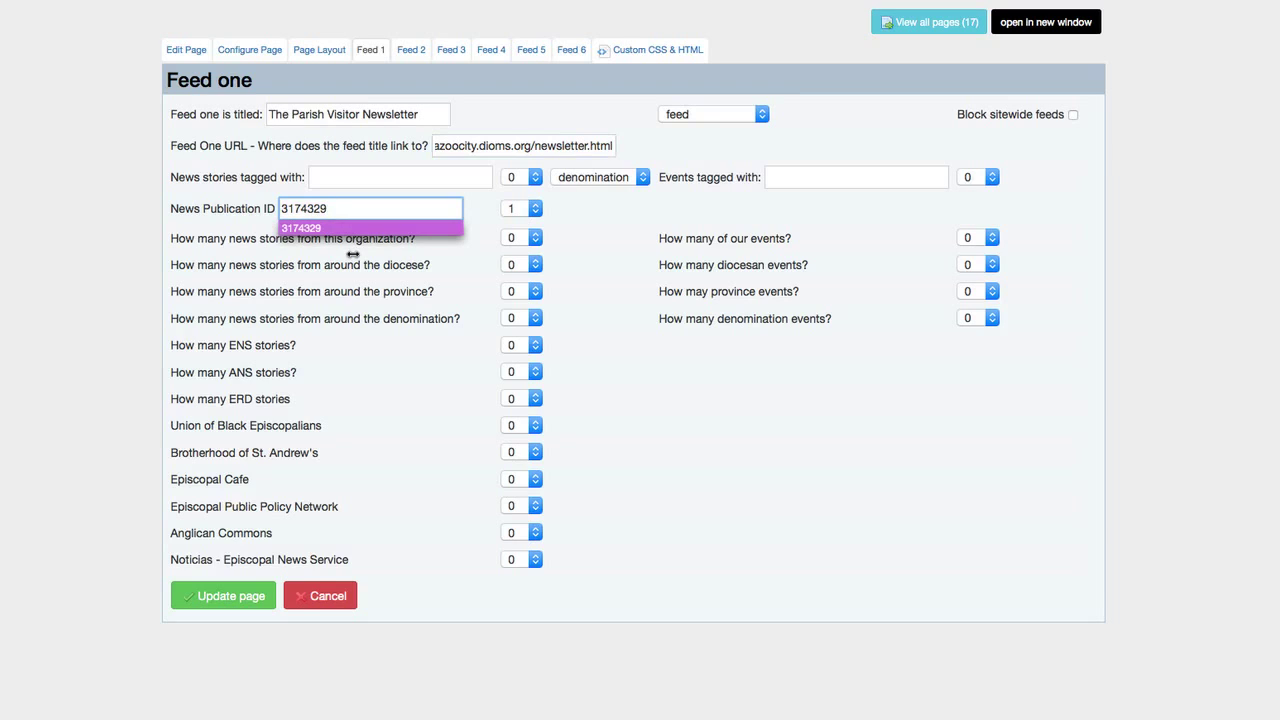
key("Return")
left_click(204, 209)
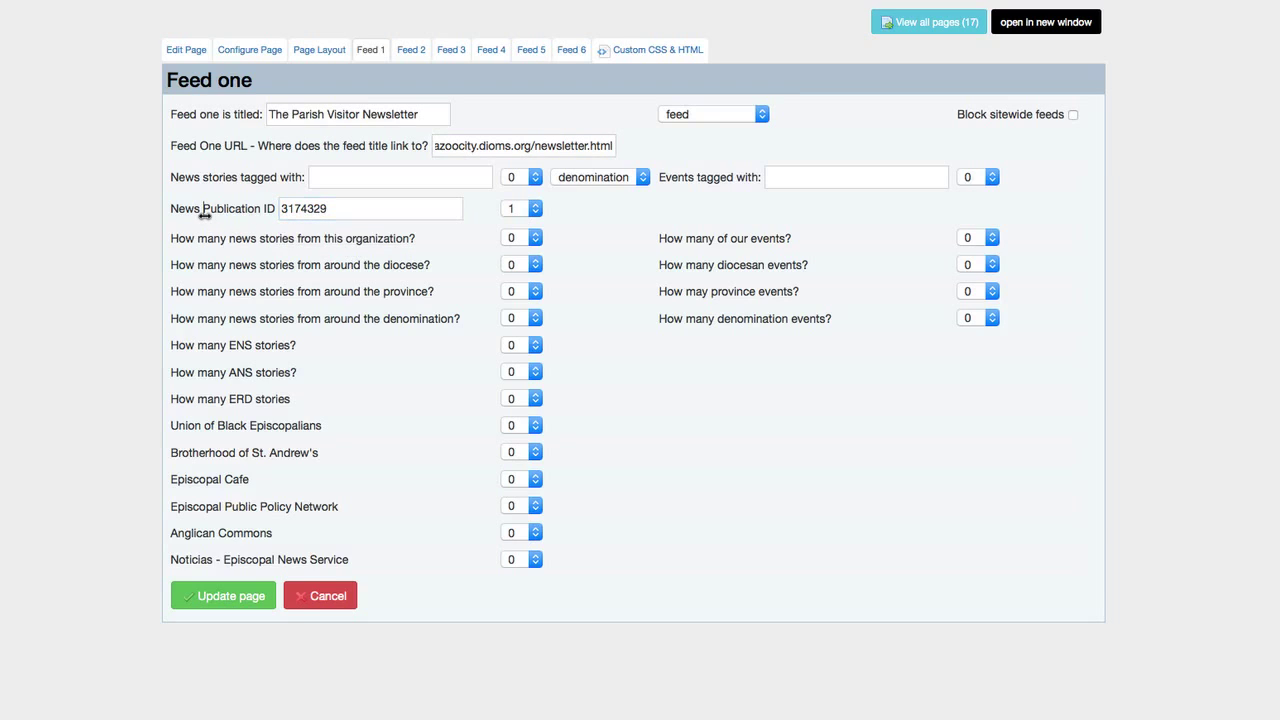
Check the feed's publication ID against the publication page and set the number of stories from that publication to 1
left_click_drag(296, 238, 320, 265)
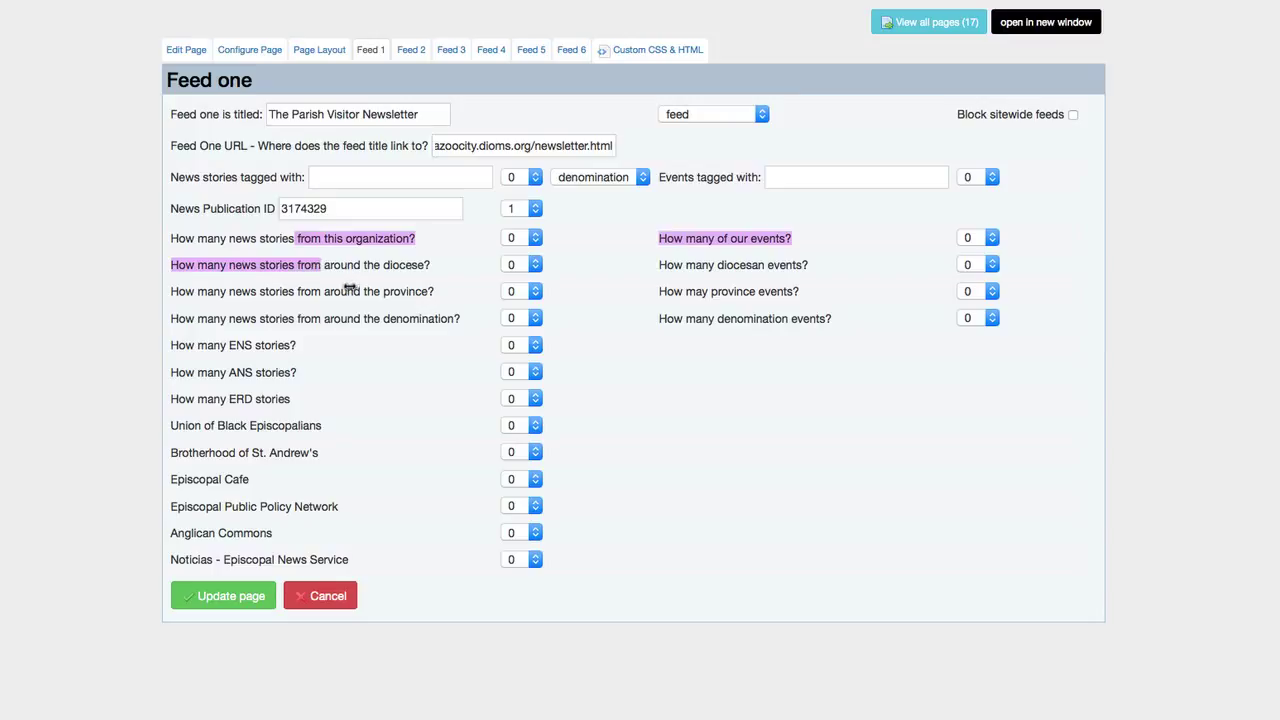
double_click(308, 208)
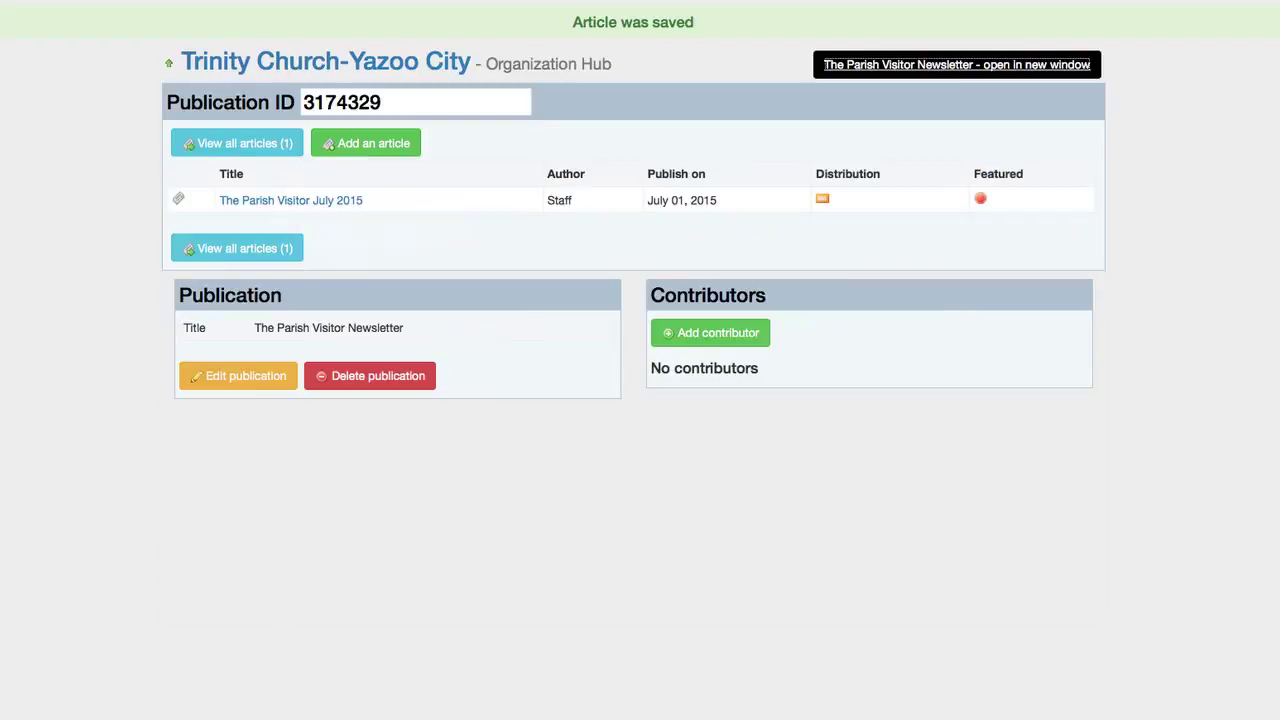
double_click(319, 101)
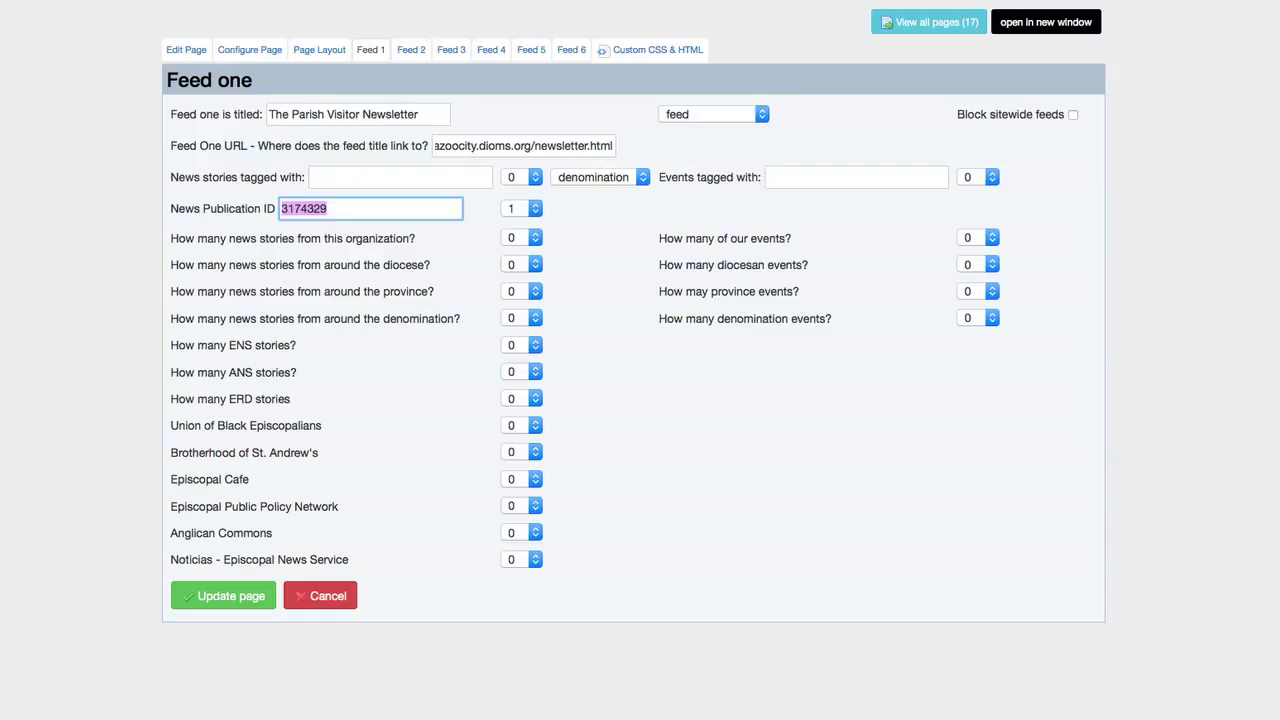
left_click(517, 207)
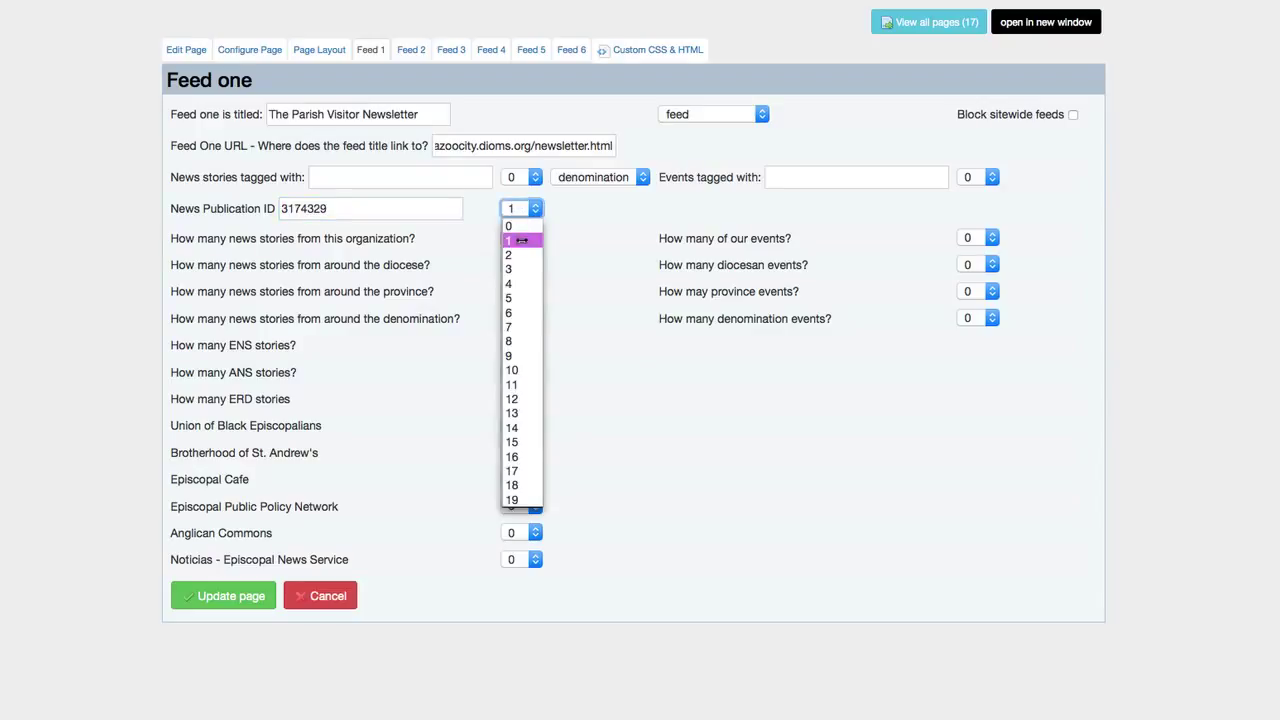
left_click(521, 240)
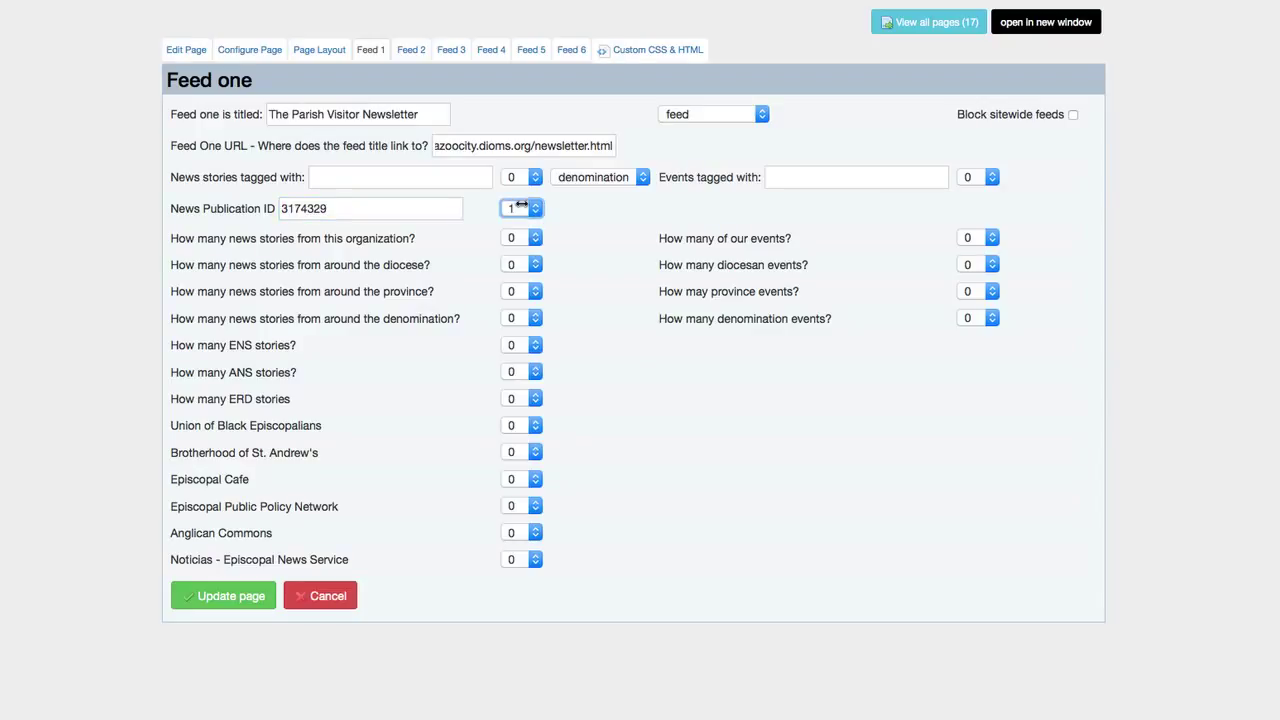
Review the story count for the feed's publication, keeping it at 1, and check the newsletter feed on the published home page
left_click(528, 207)
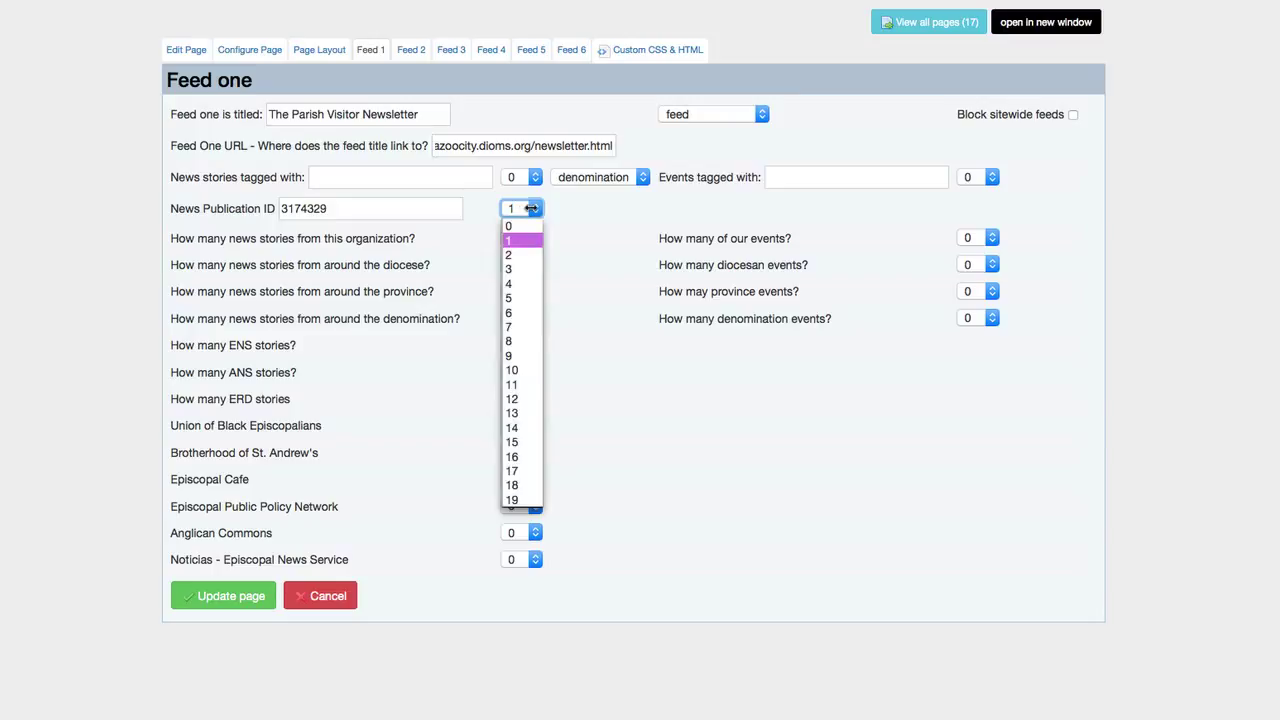
left_click(531, 207)
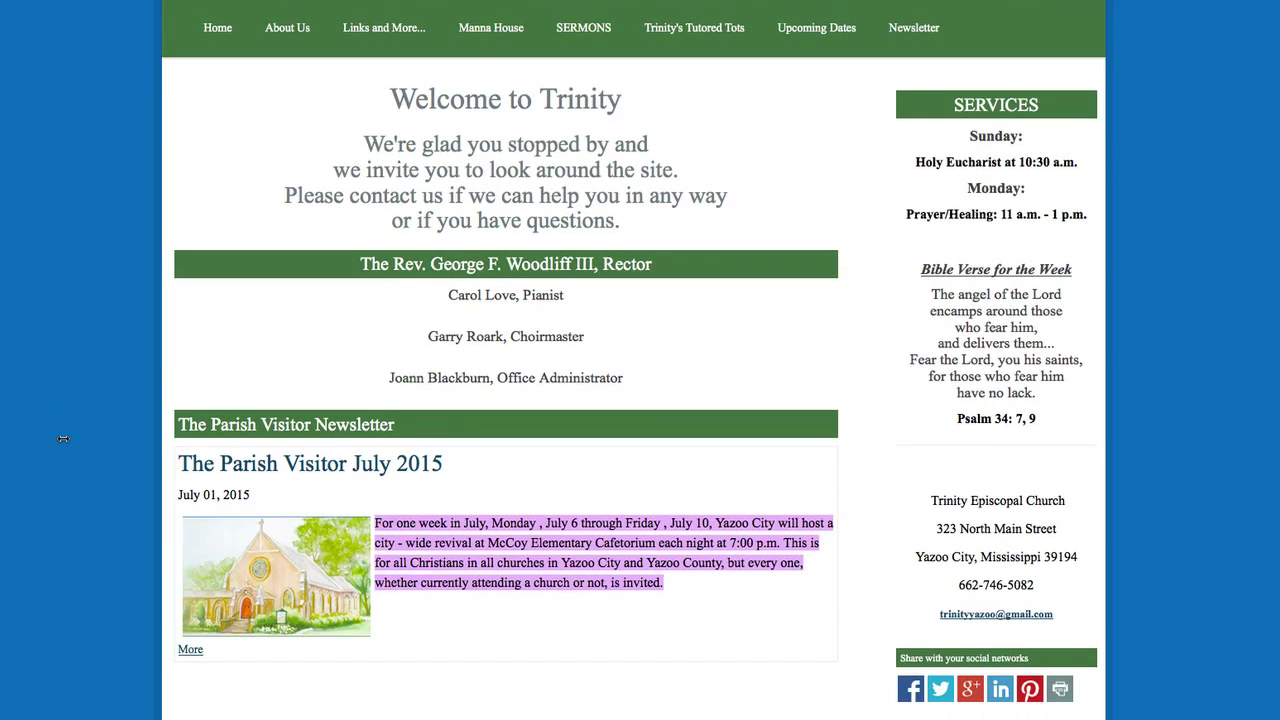
scroll(63, 438, "up", 2)
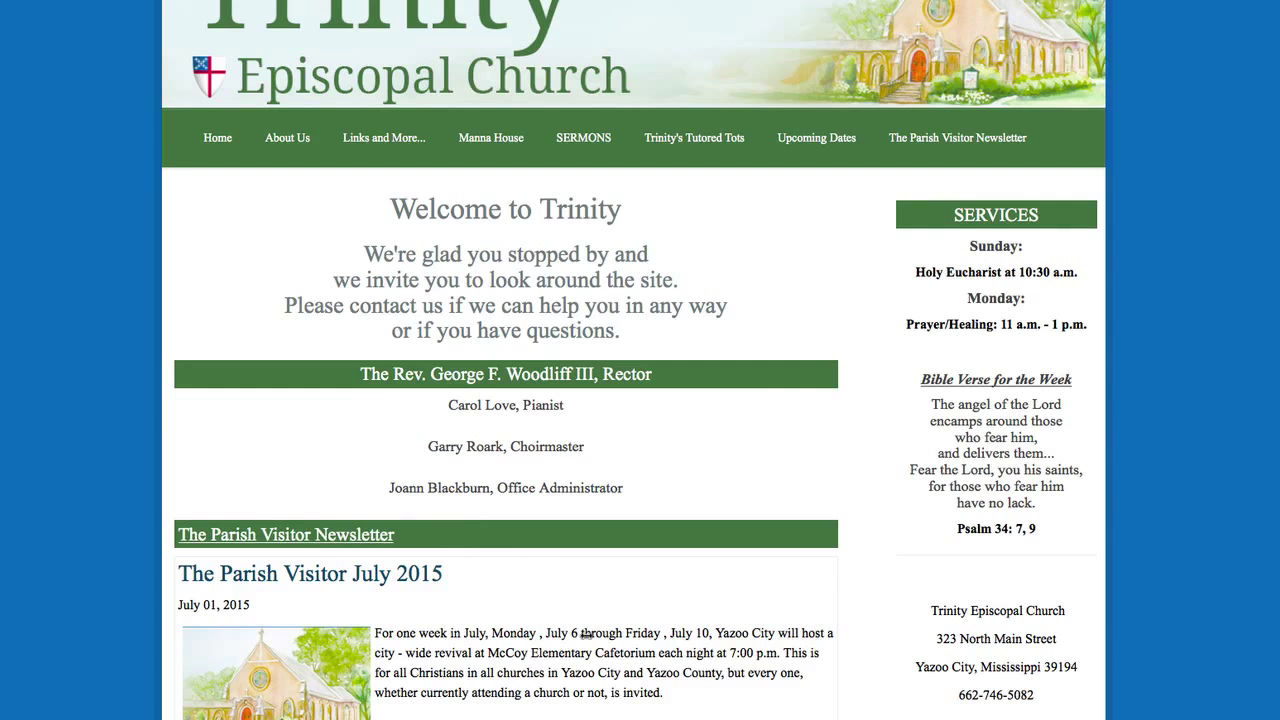
scroll(591, 672, "down", 1)
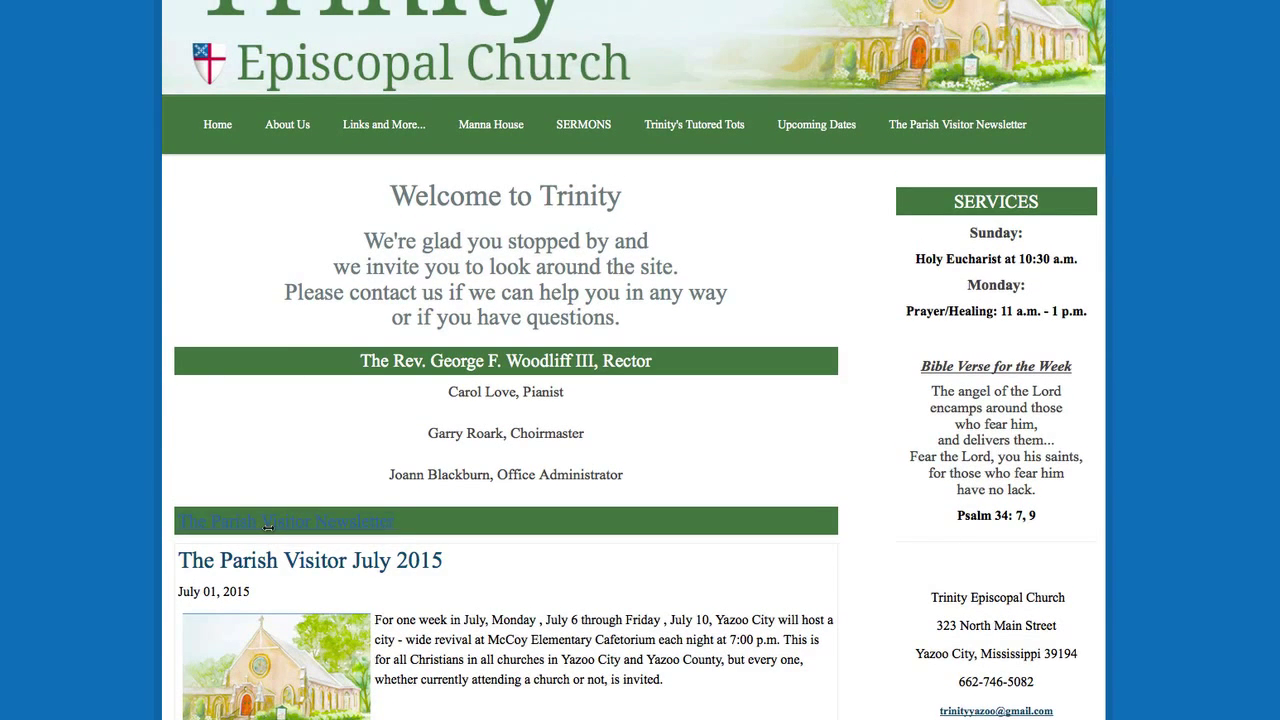
Test the home page feed's title link, open the Parish Visitor July 2015 article and look through its embedded PDF
left_click(268, 524)
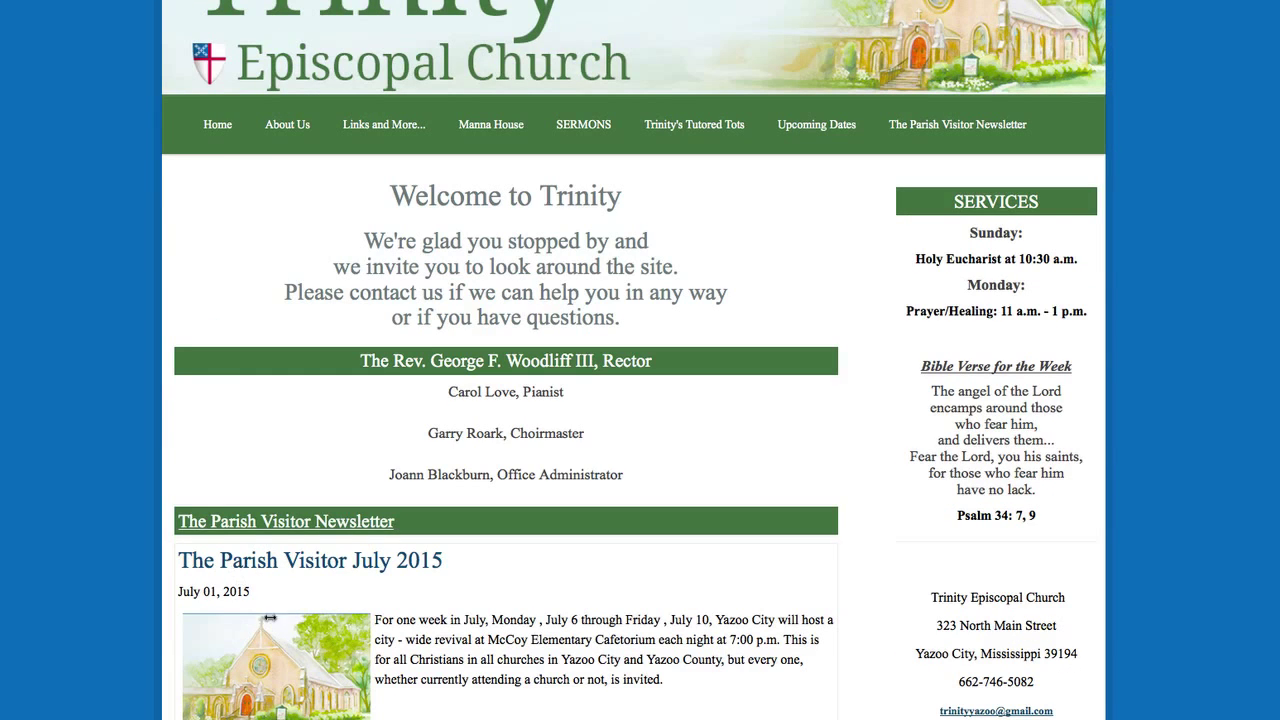
left_click(297, 565)
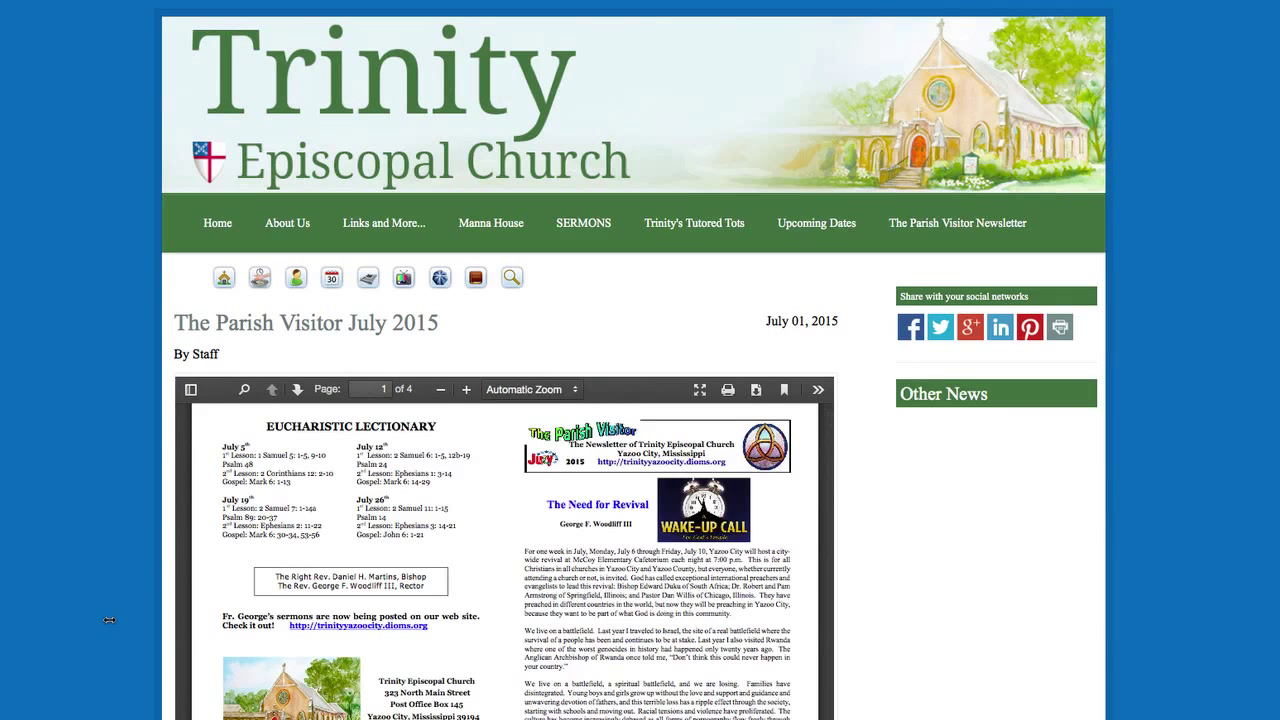
scroll(109, 620, "down", 3)
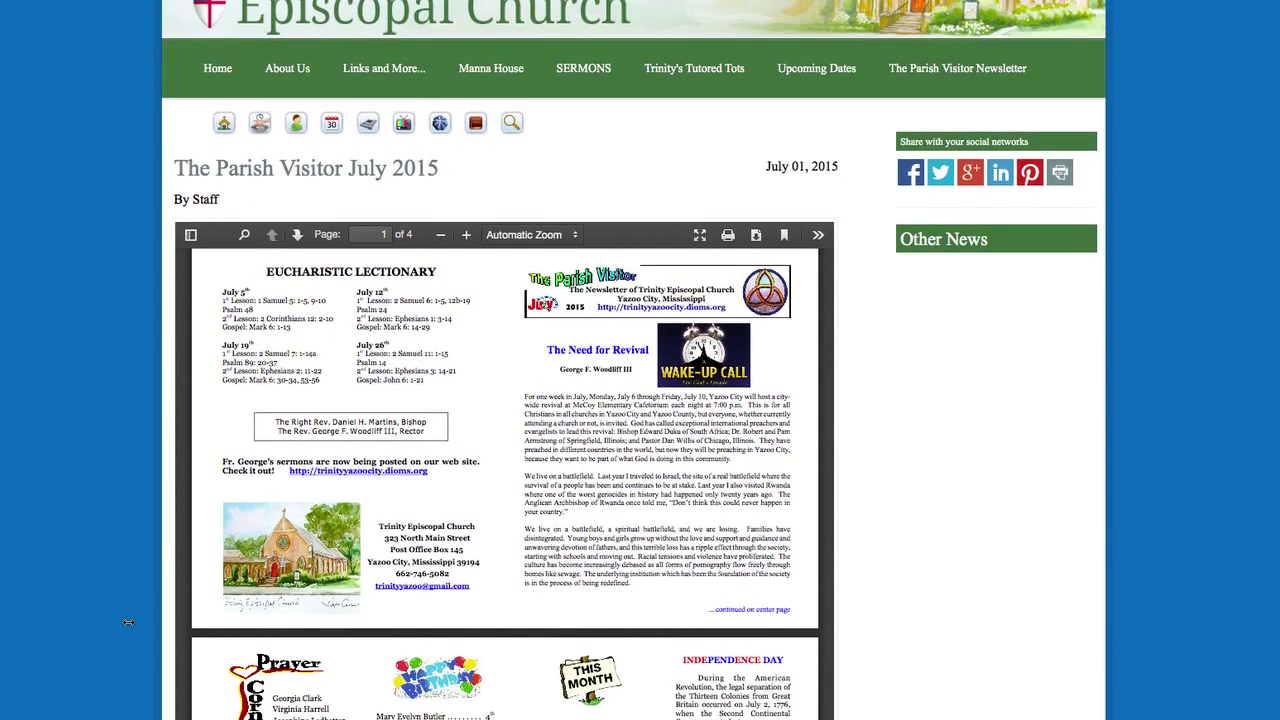
scroll(555, 716, "down", 10)
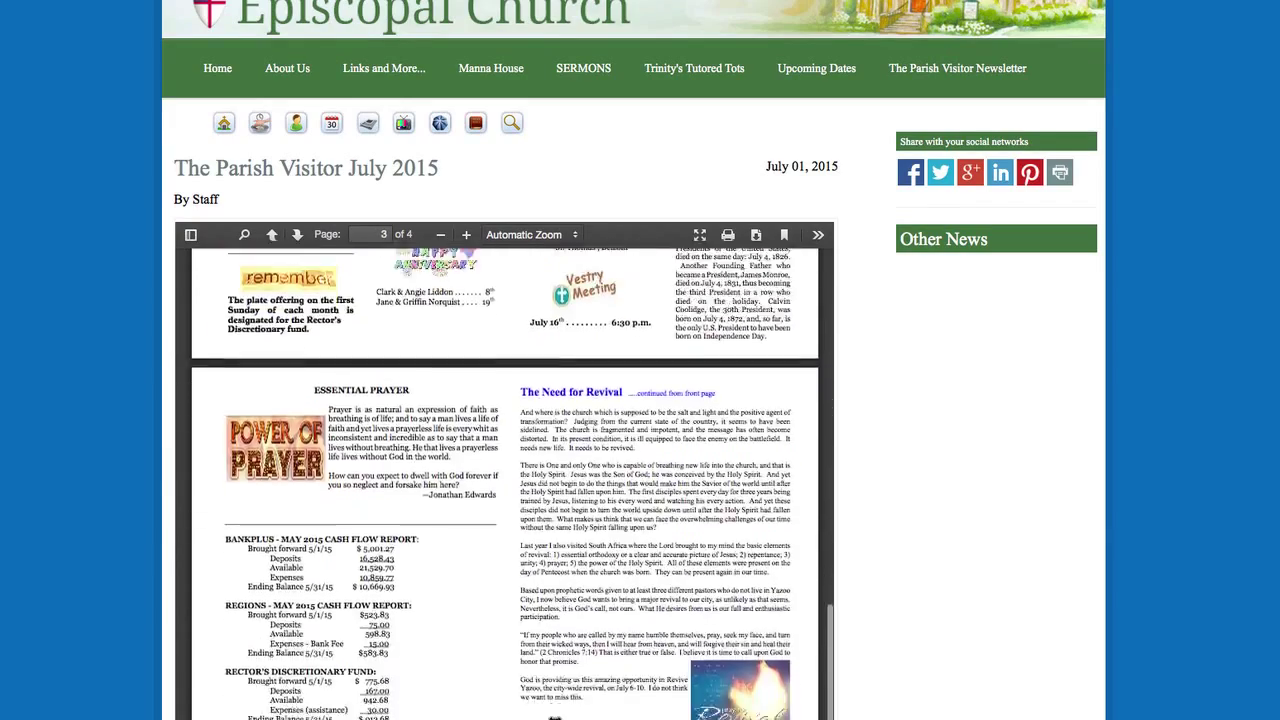
scroll(555, 716, "up", 8)
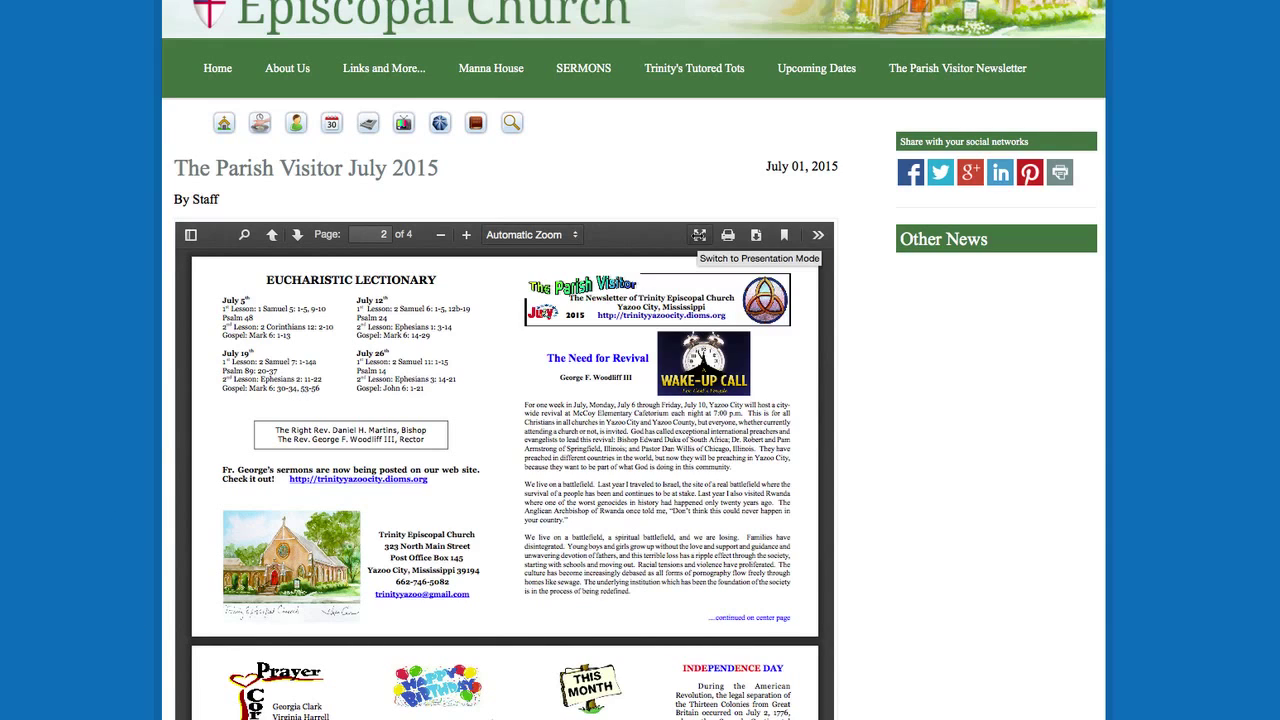
Page through the embedded newsletter PDF in presentation mode, exit it and look over the article page
left_click(699, 235)
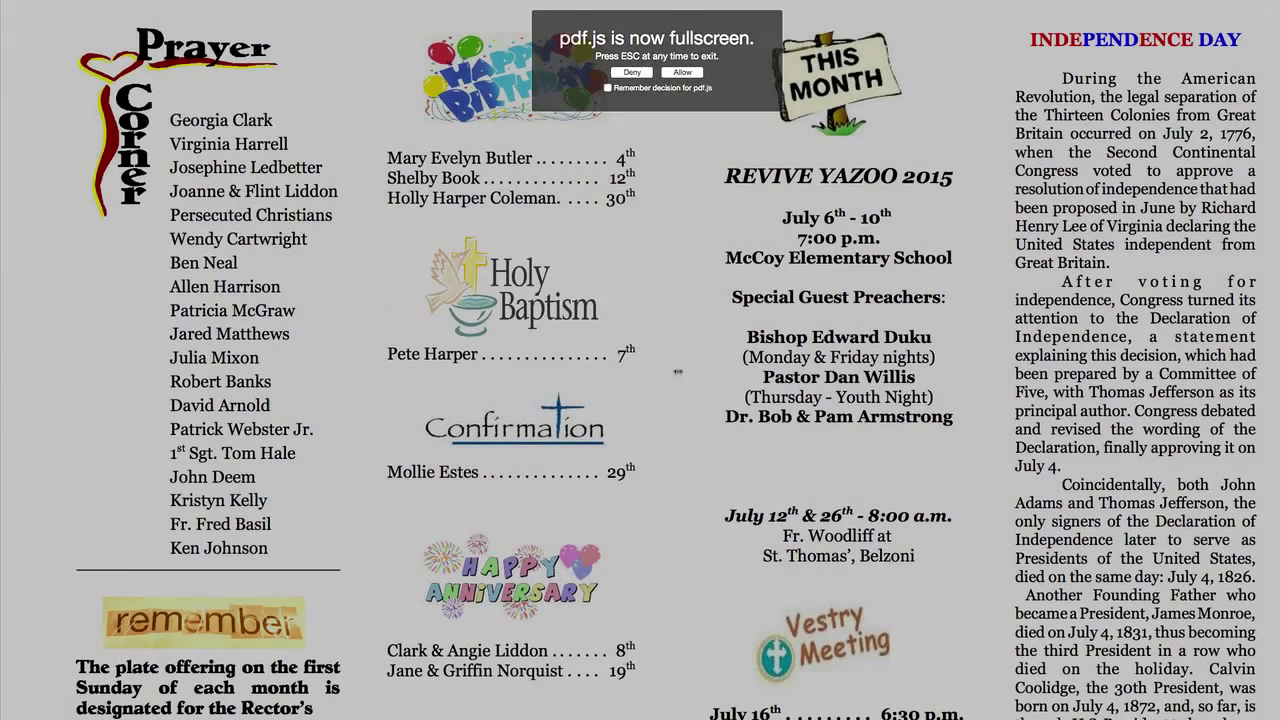
key("Right")
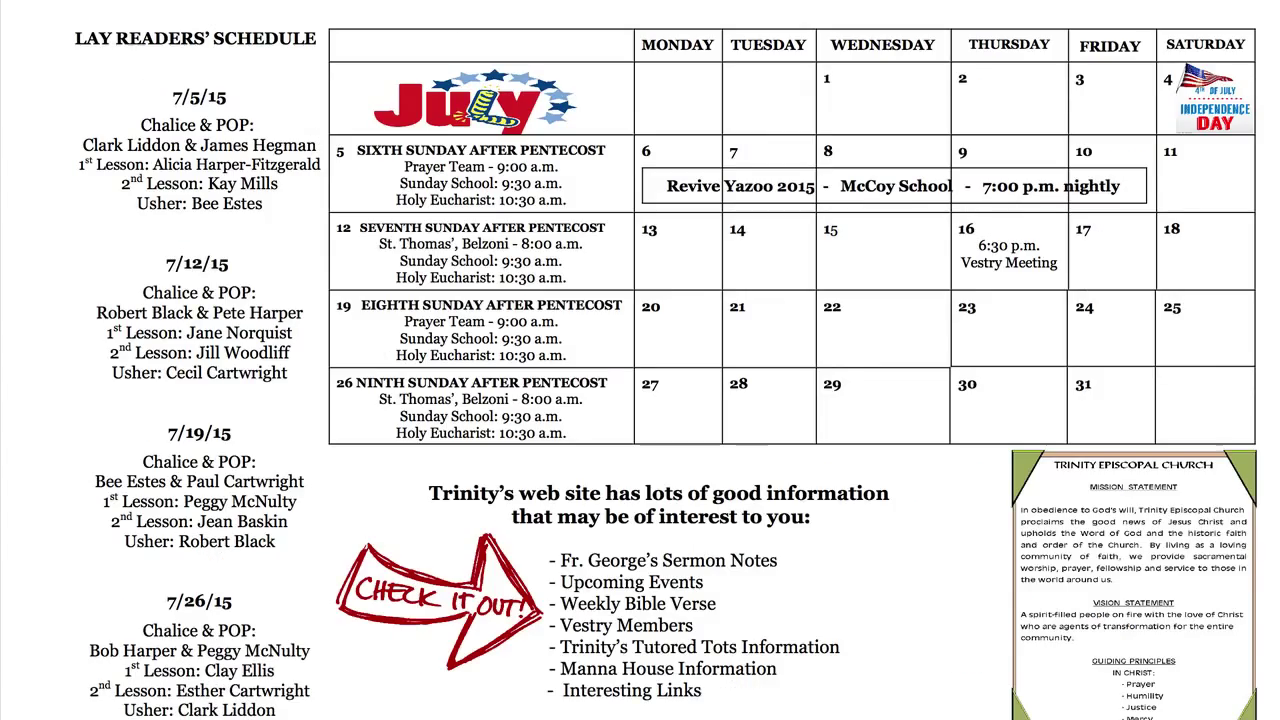
key("Left")
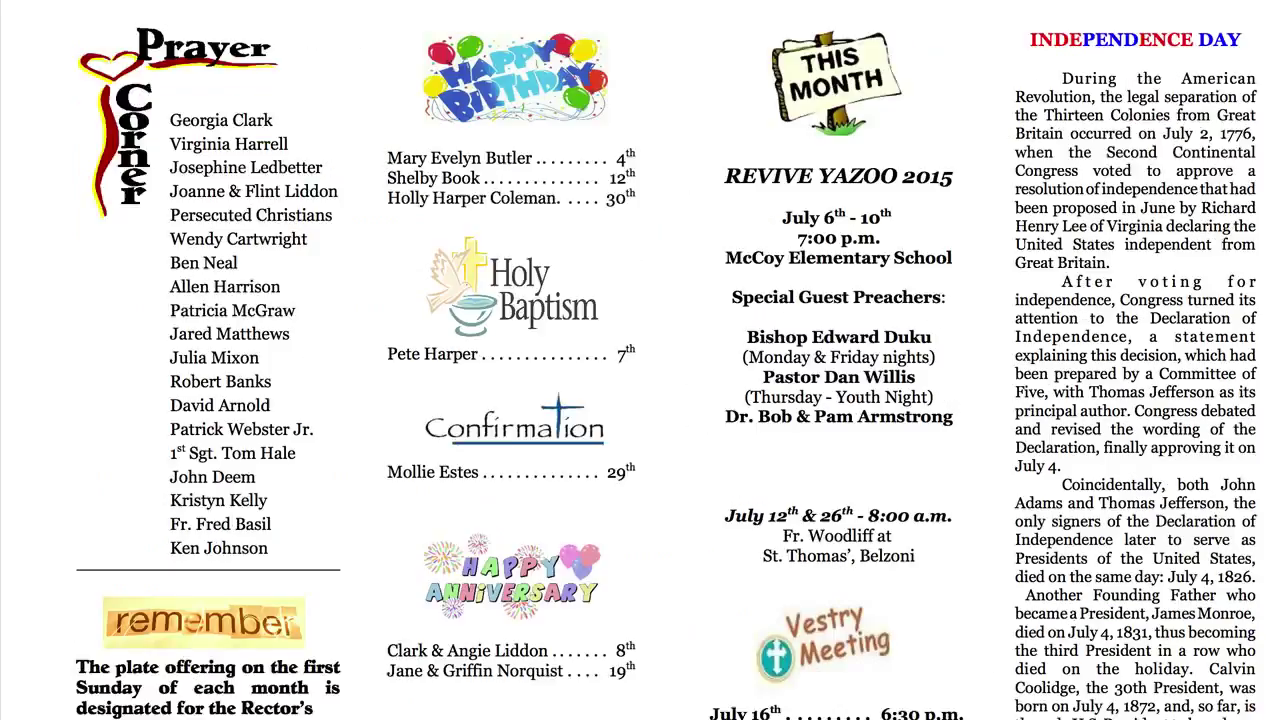
key("Left")
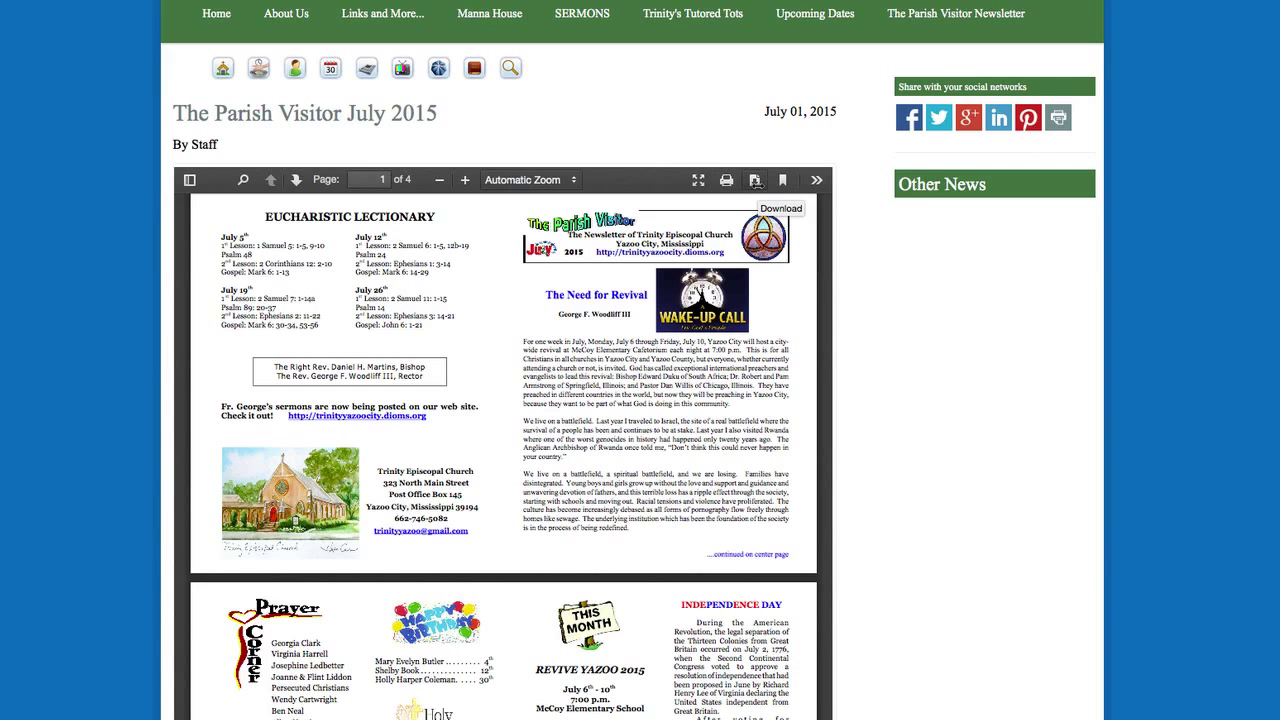
scroll(114, 348, "down", 3)
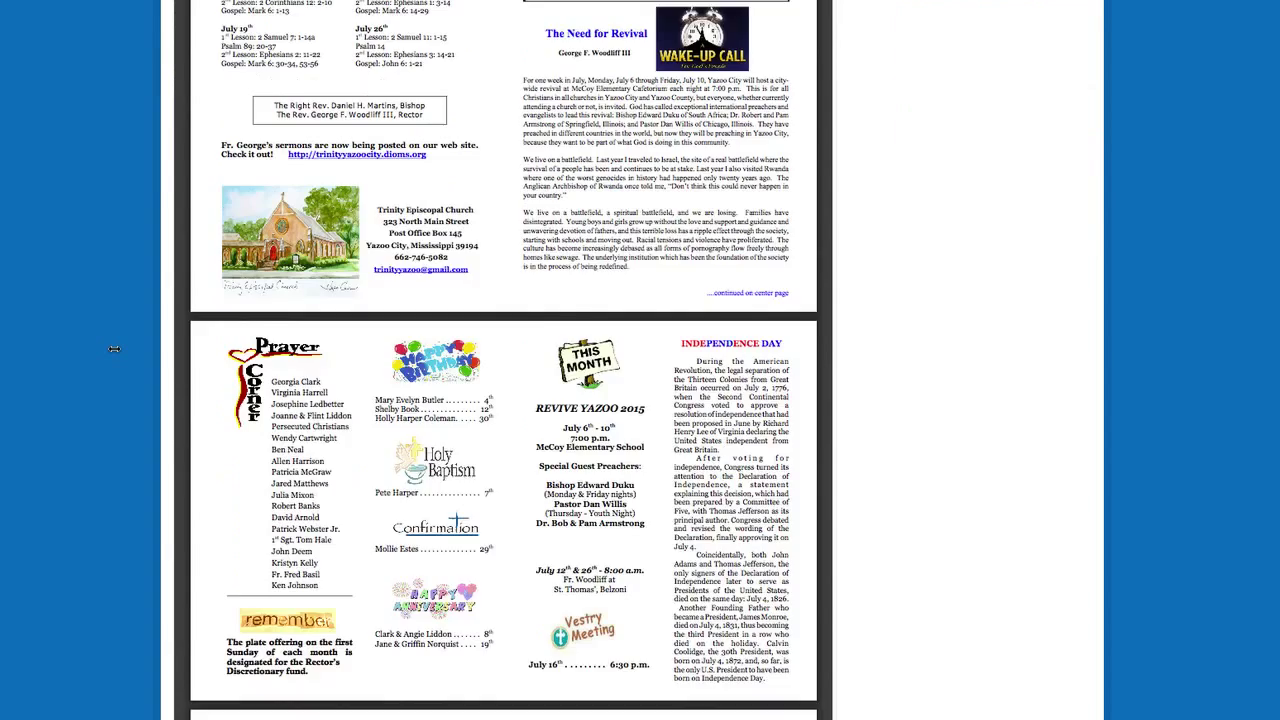
scroll(114, 348, "up", 5)
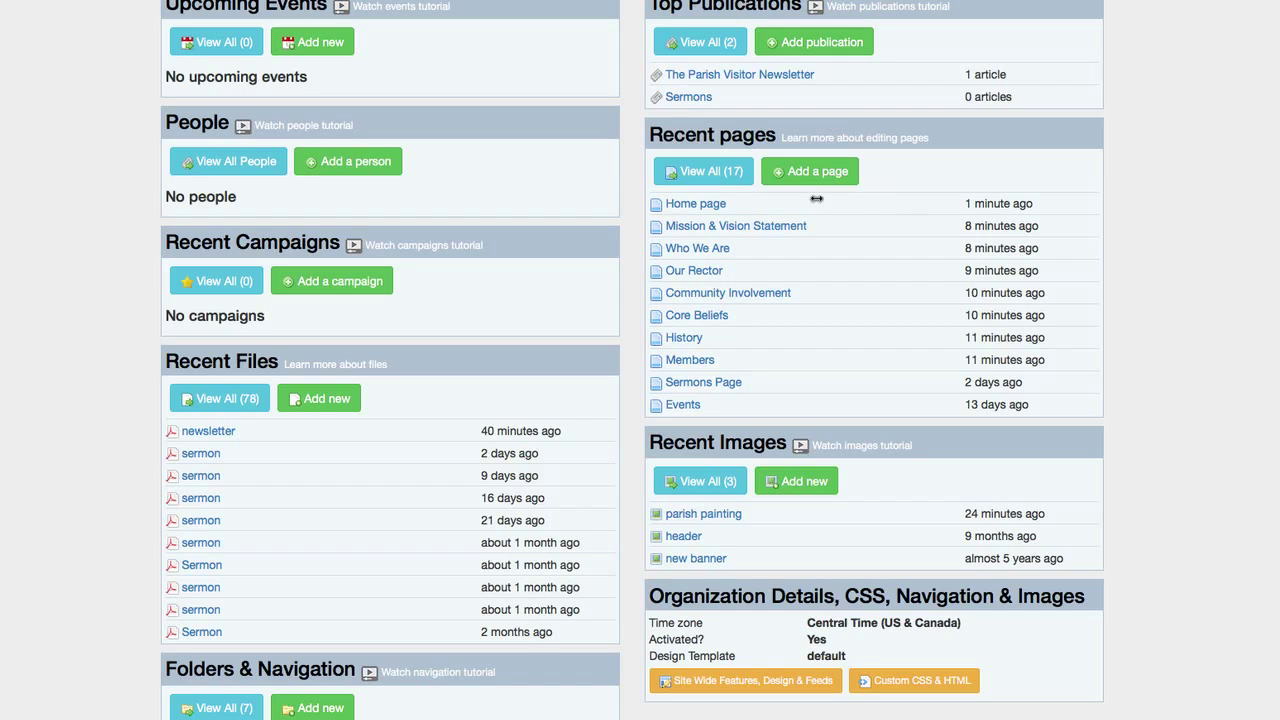
Open the home page for editing and show its feed one settings
left_click(708, 204)
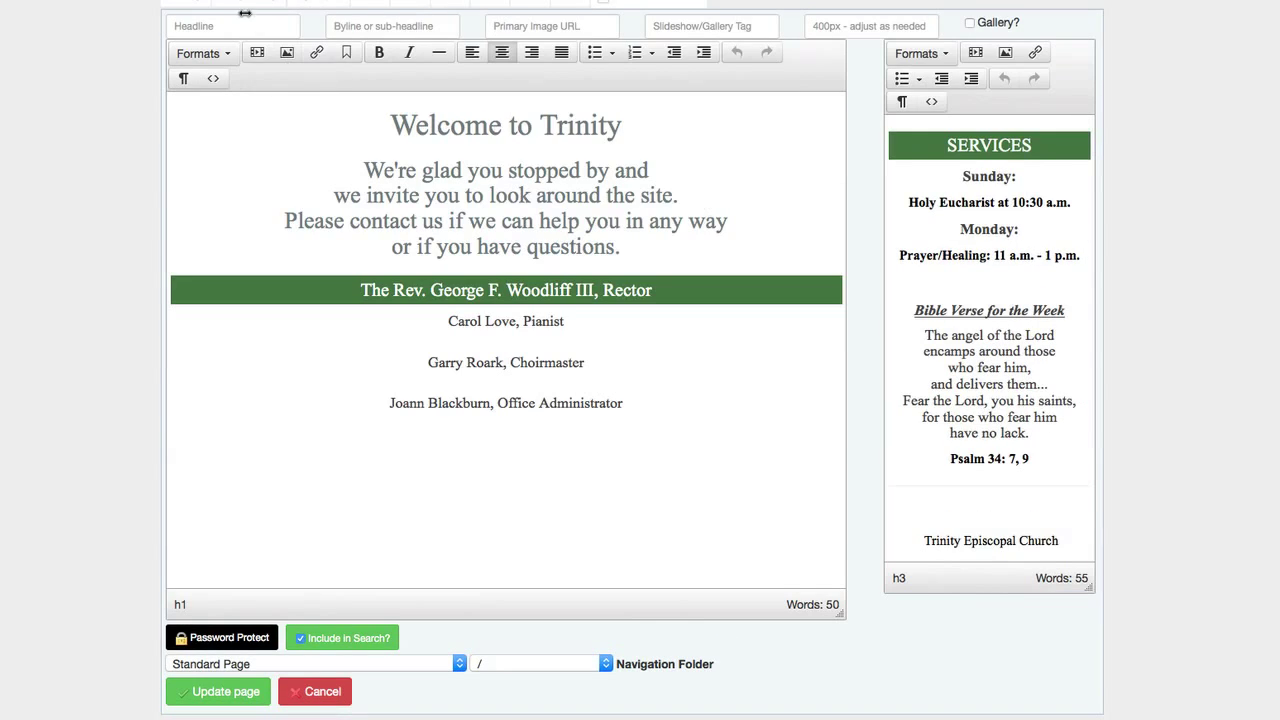
scroll(244, 12, "up", 2)
left_click(369, 52)
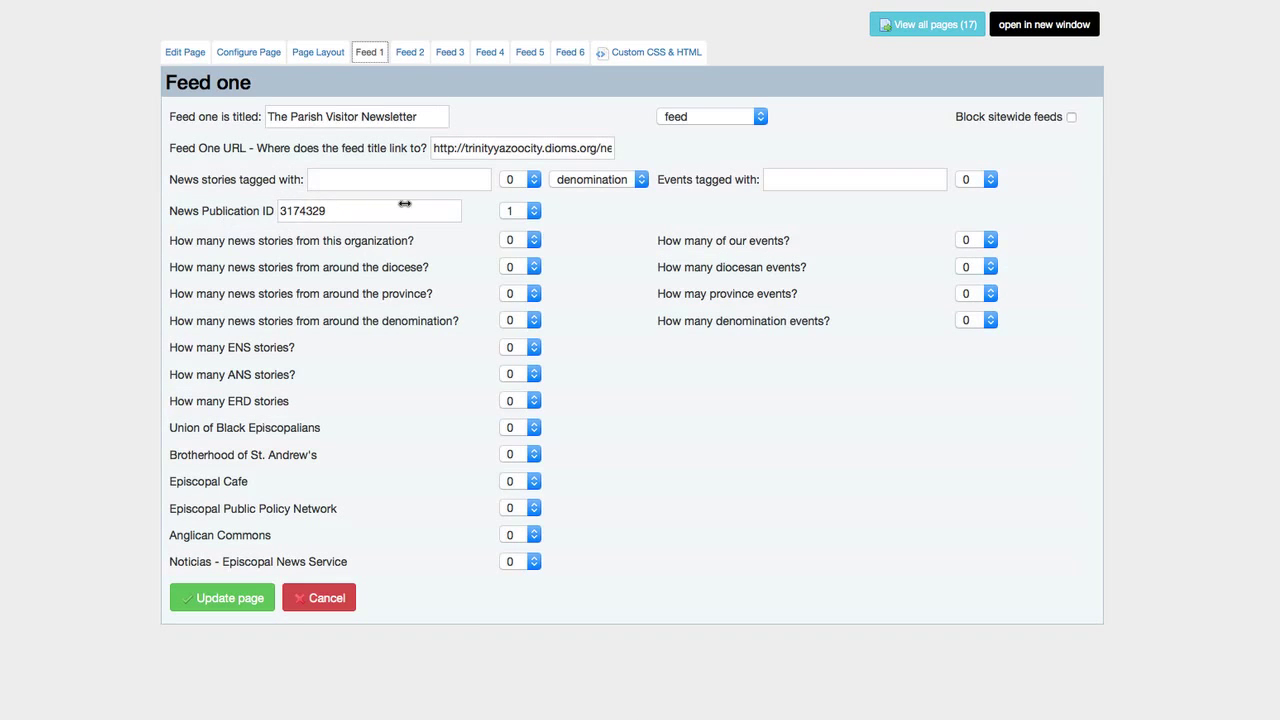
Review feed one's News Publication ID, number of publication stories and title without changing them
double_click(352, 213)
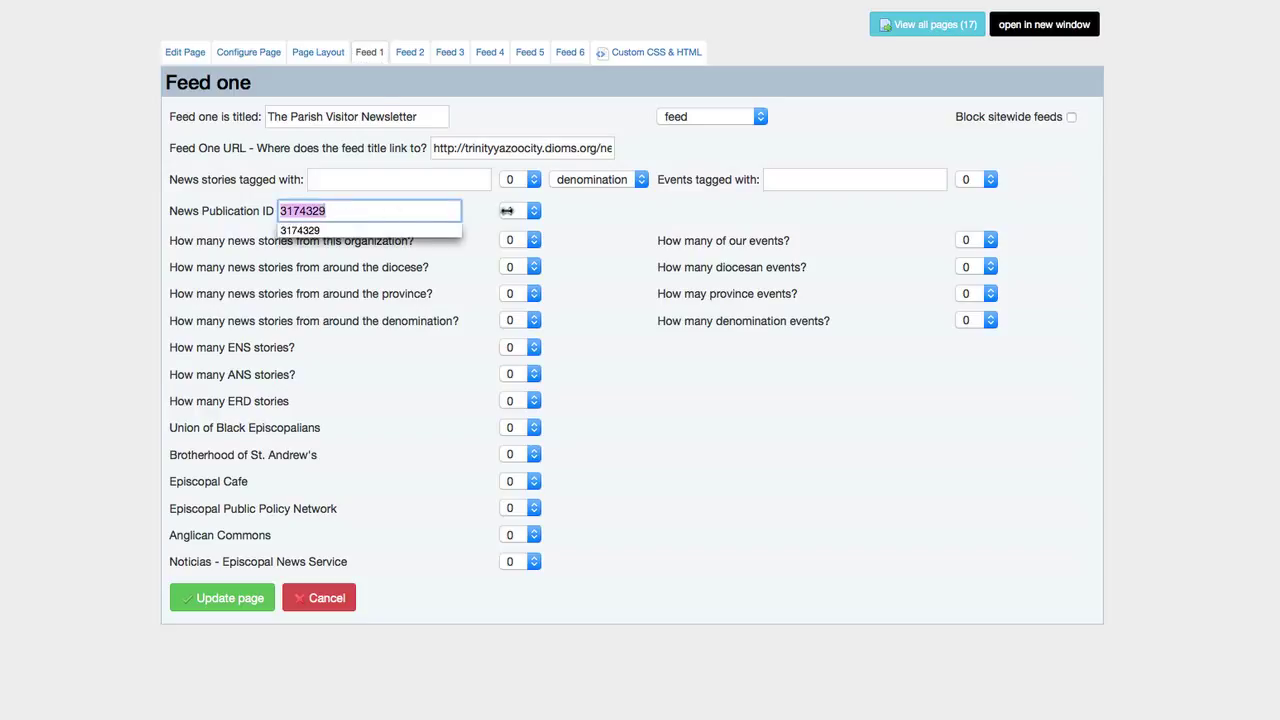
left_click(507, 211)
left_click(507, 243)
left_click(456, 118)
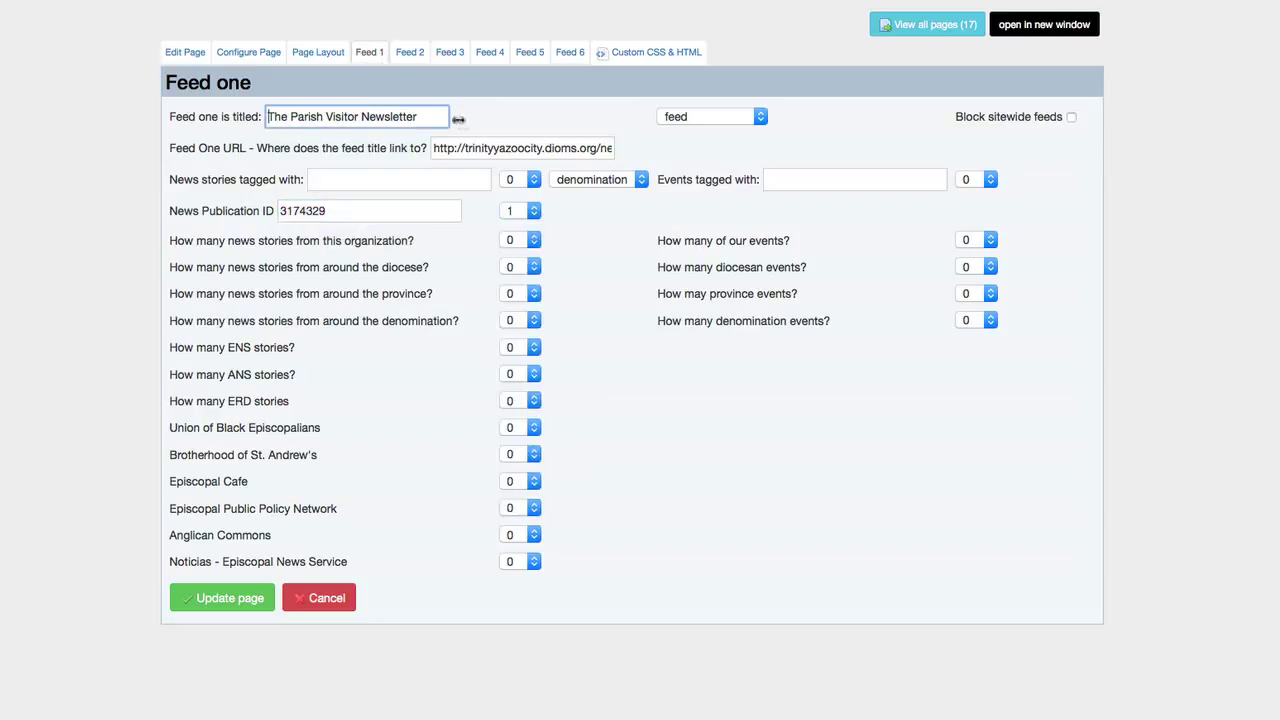
left_click(441, 369)
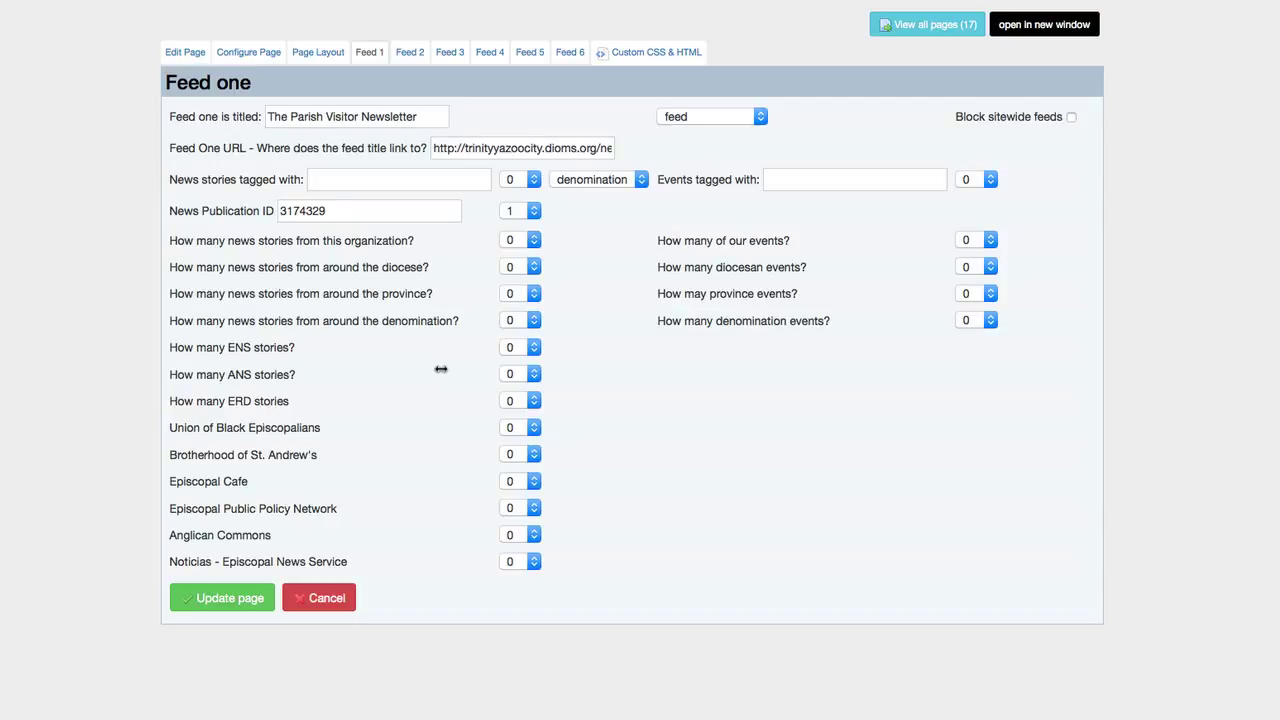